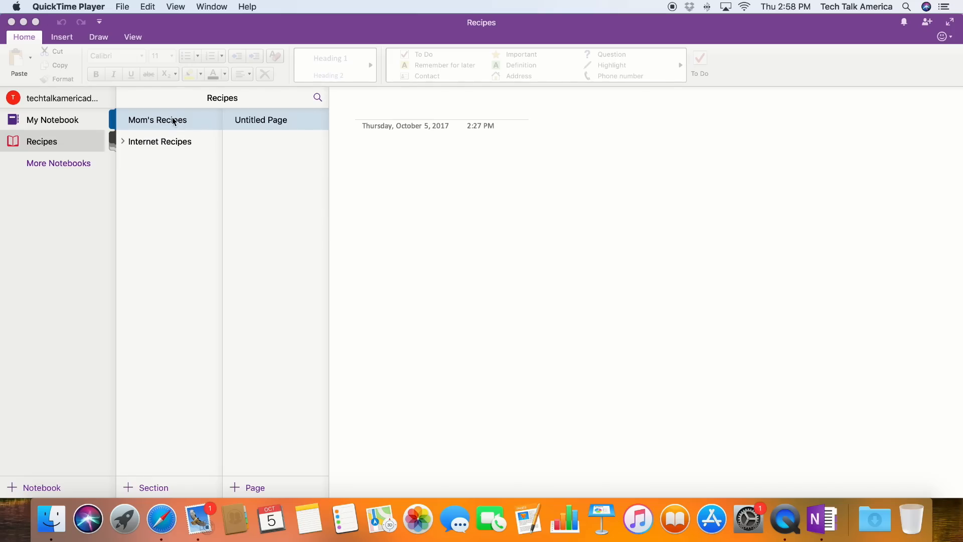
- Expand the Internet Recipes section group and add a new page to its Breakfast section
{"action": "left_click", "coordinate": [122, 142]}
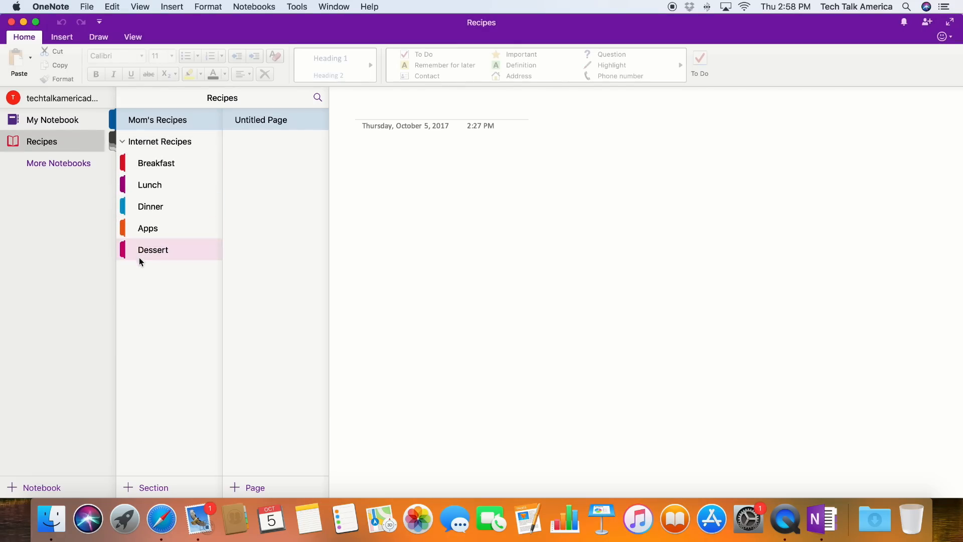
{"action": "left_click", "coordinate": [149, 164]}
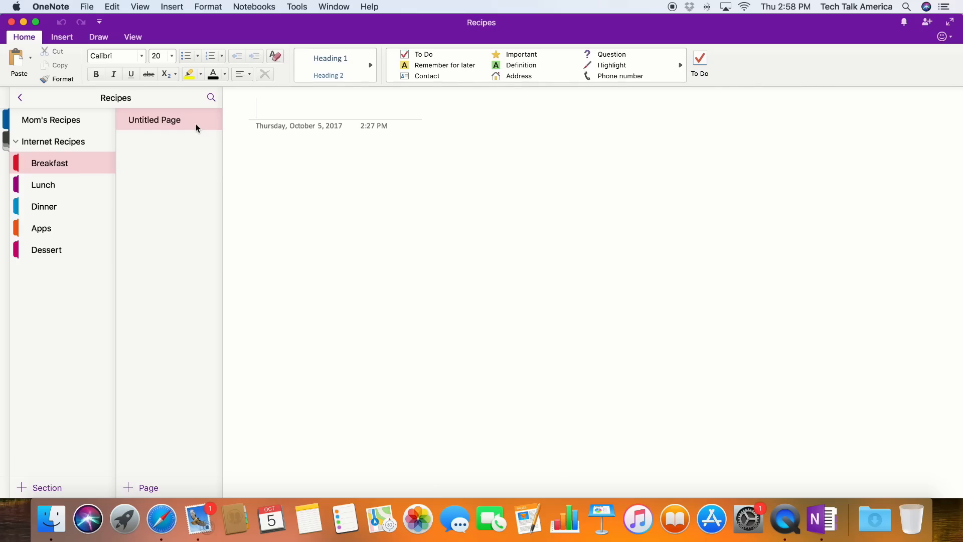
{"action": "left_click", "coordinate": [149, 490]}
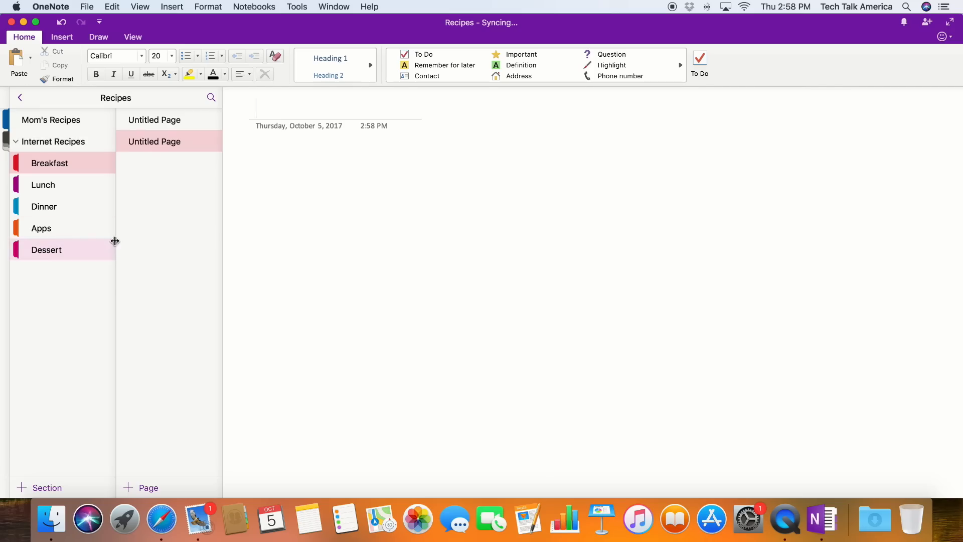
- Create a new notebook named Science with the Lemon cover, stored in OneDrive - Personal
{"action": "left_click", "coordinate": [14, 99]}
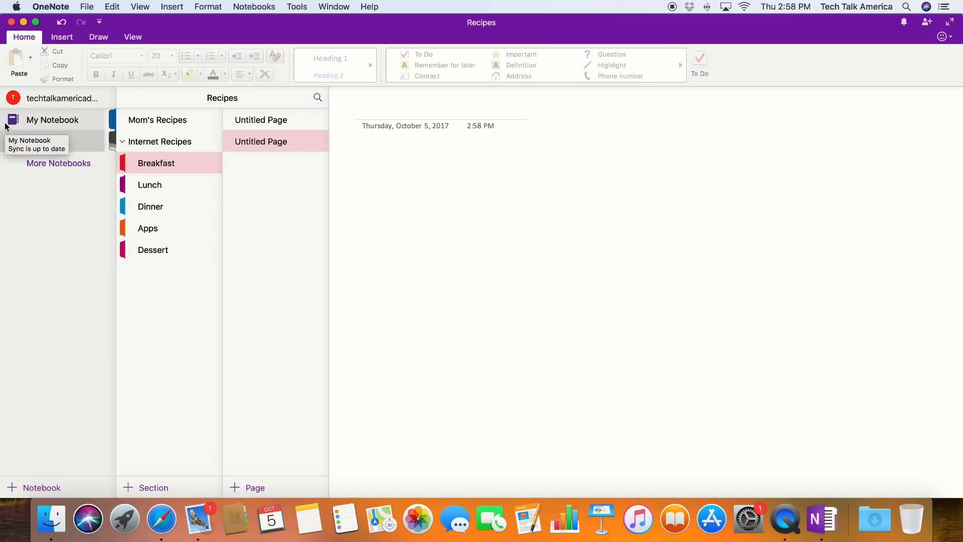
{"action": "left_click", "coordinate": [11, 490]}
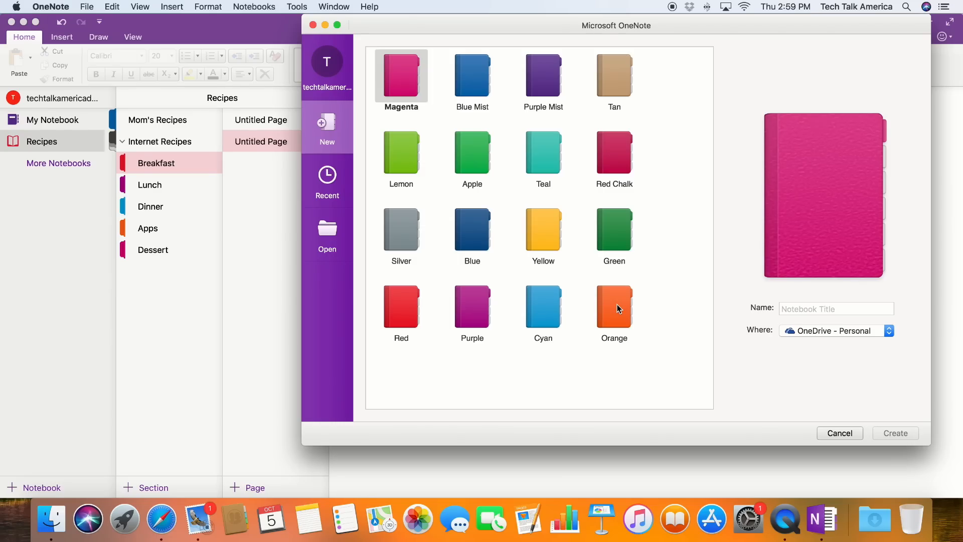
{"action": "left_click", "coordinate": [396, 146]}
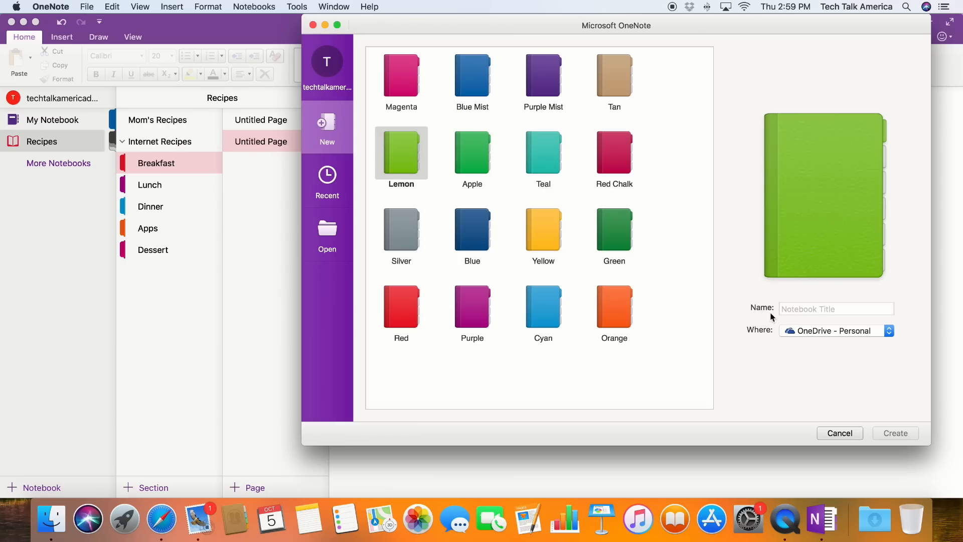
{"action": "left_click", "coordinate": [816, 310]}
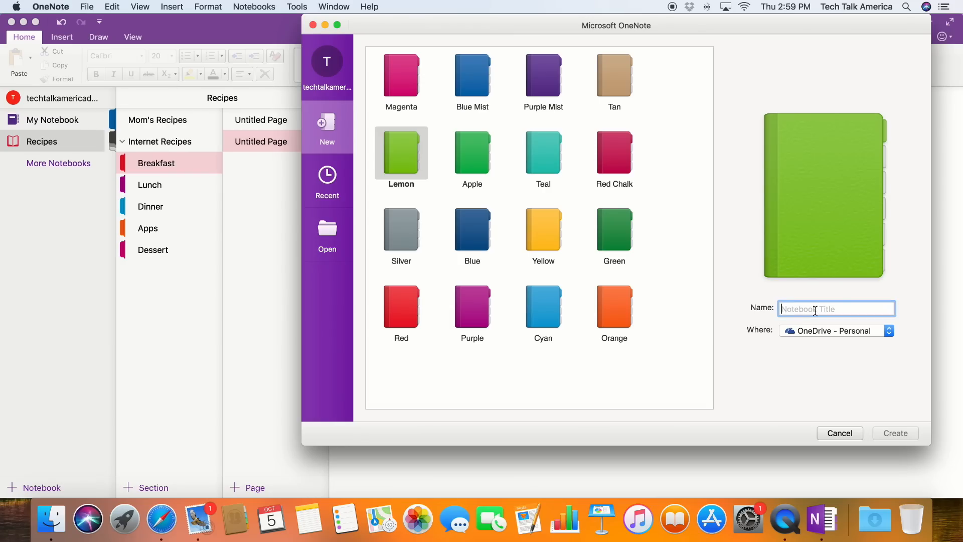
{"action": "type", "text": "Science"}
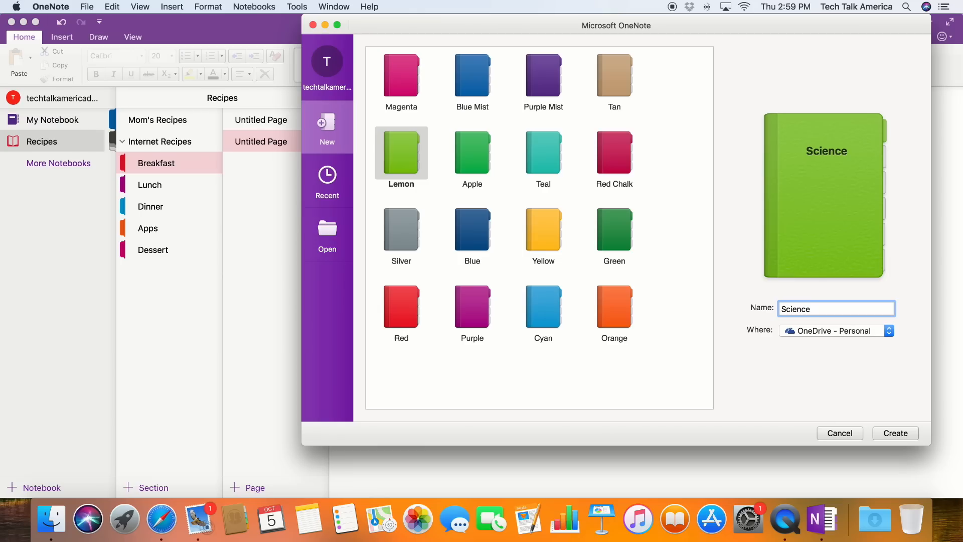
{"action": "left_click", "coordinate": [817, 331]}
{"action": "left_click", "coordinate": [816, 331]}
{"action": "left_click", "coordinate": [904, 436]}
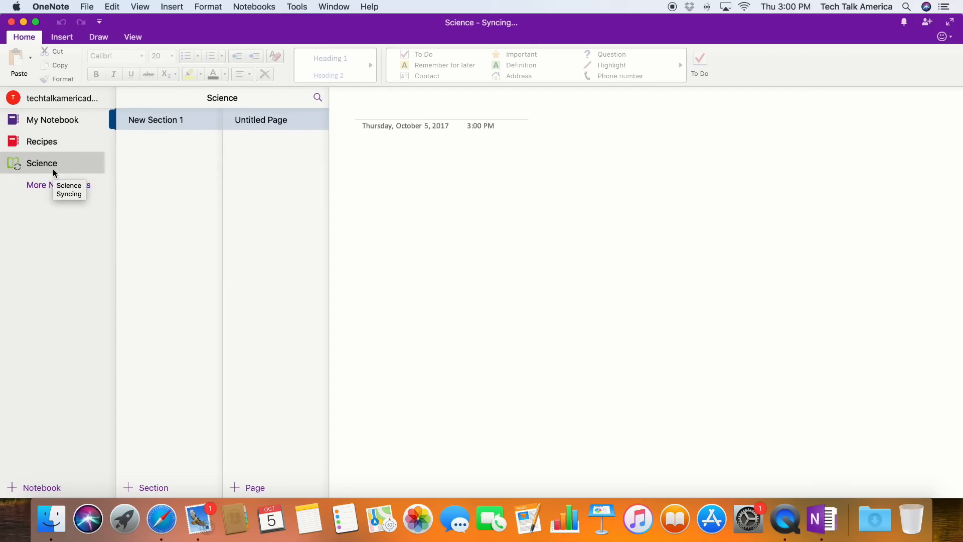
- Try 1/1/17 as the name of the Science notebook's first section, and rename it January 1 2017 instead
{"action": "left_click", "coordinate": [147, 123]}
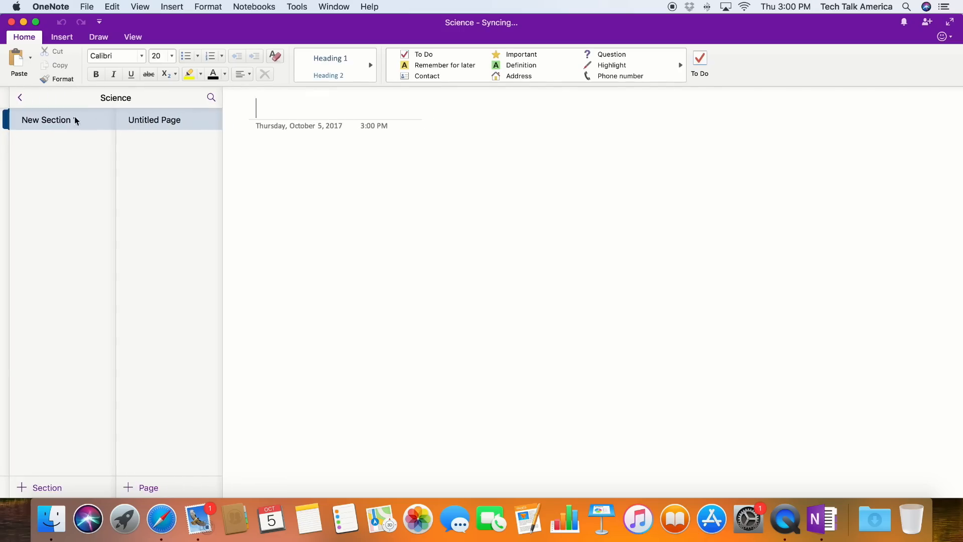
{"action": "right_click", "coordinate": [44, 120]}
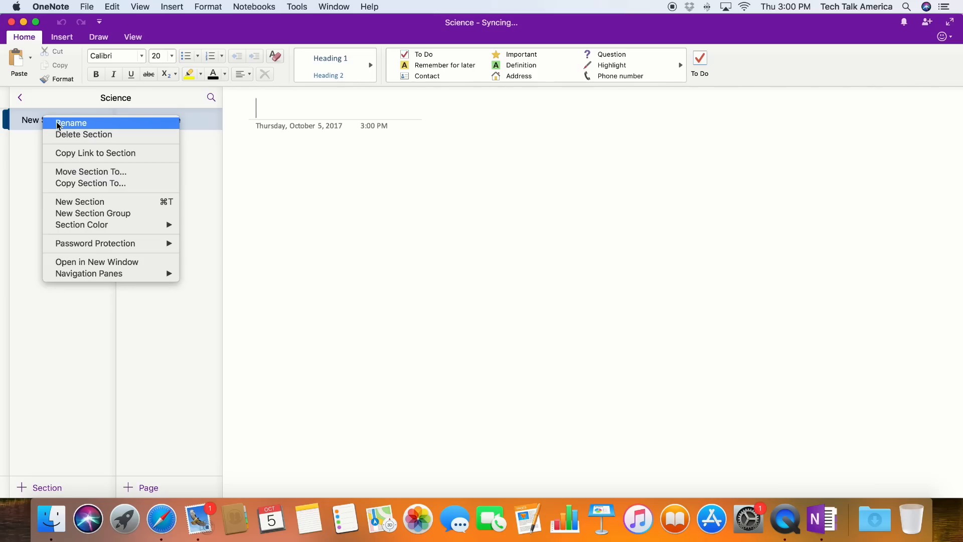
{"action": "left_click", "coordinate": [58, 123]}
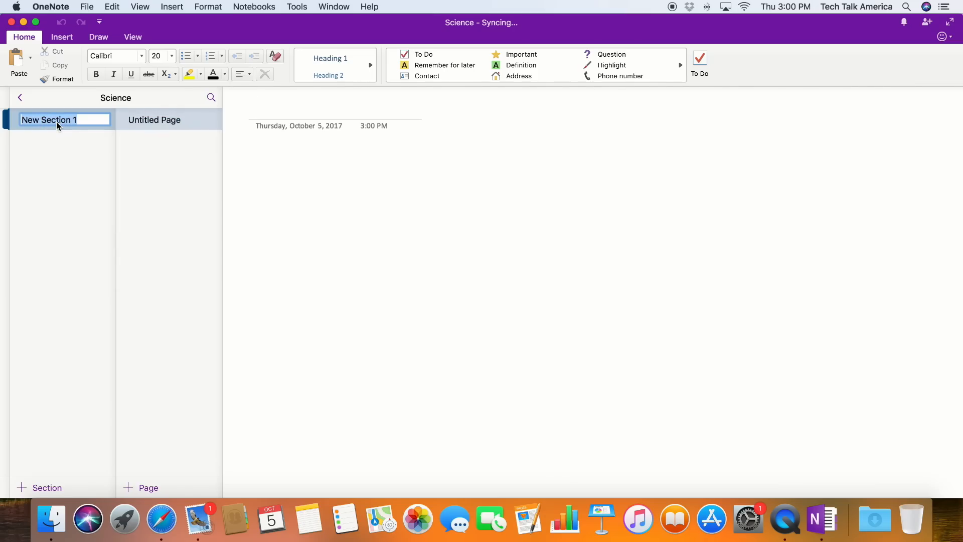
{"action": "type", "text": "1/1/17"}
{"action": "key", "text": "Return"}
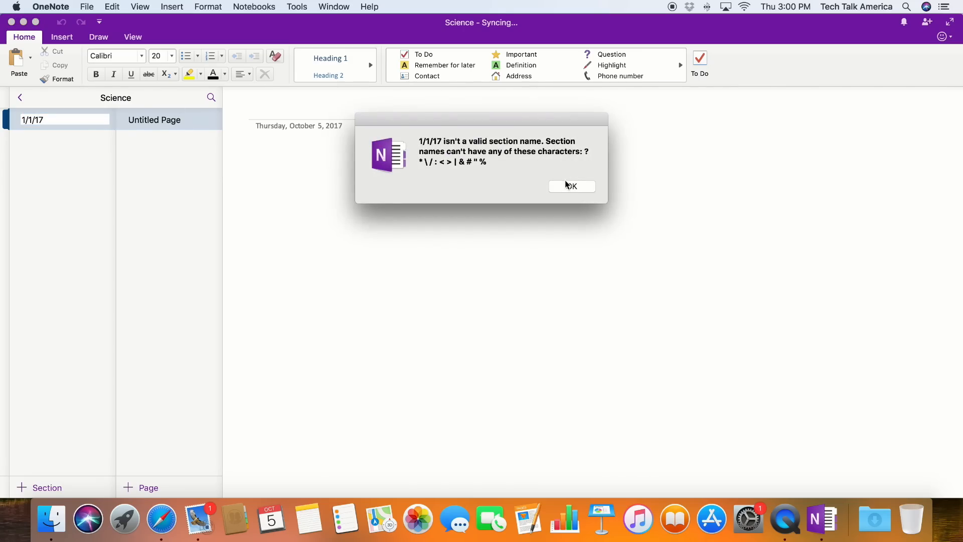
{"action": "left_click", "coordinate": [566, 186]}
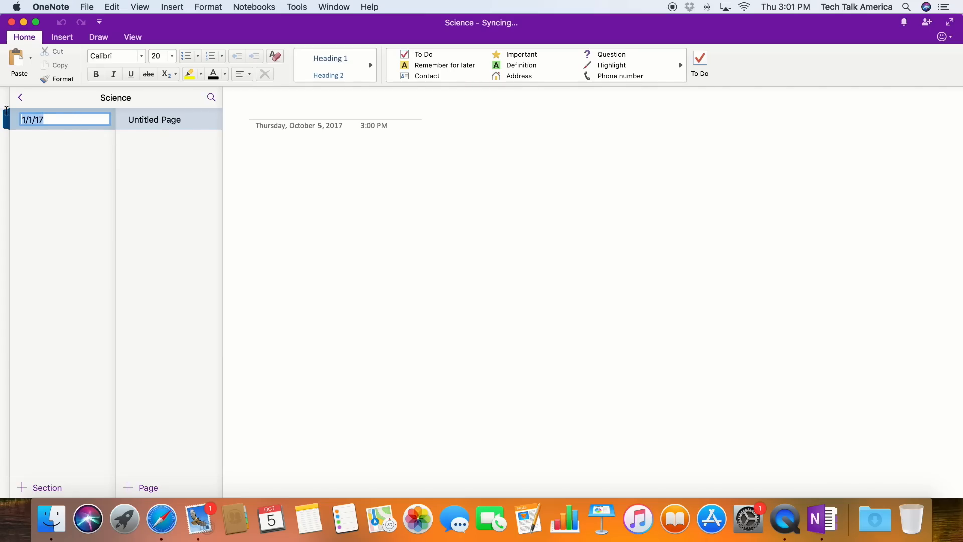
{"action": "type", "text": "January 1 2017"}
{"action": "key", "text": "Return"}
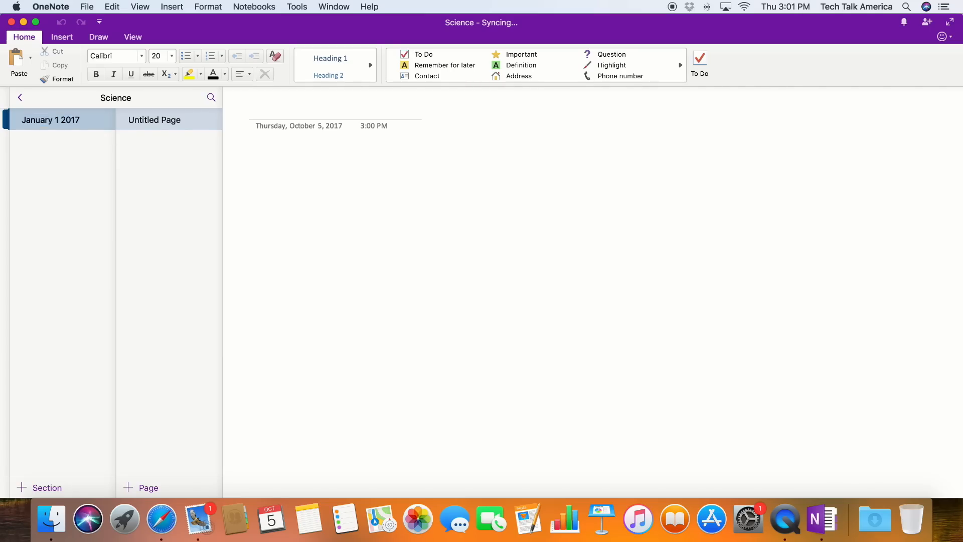
- Add a second page to the January 1 2017 section and make it a subpage of the first page
{"action": "left_click", "coordinate": [137, 121]}
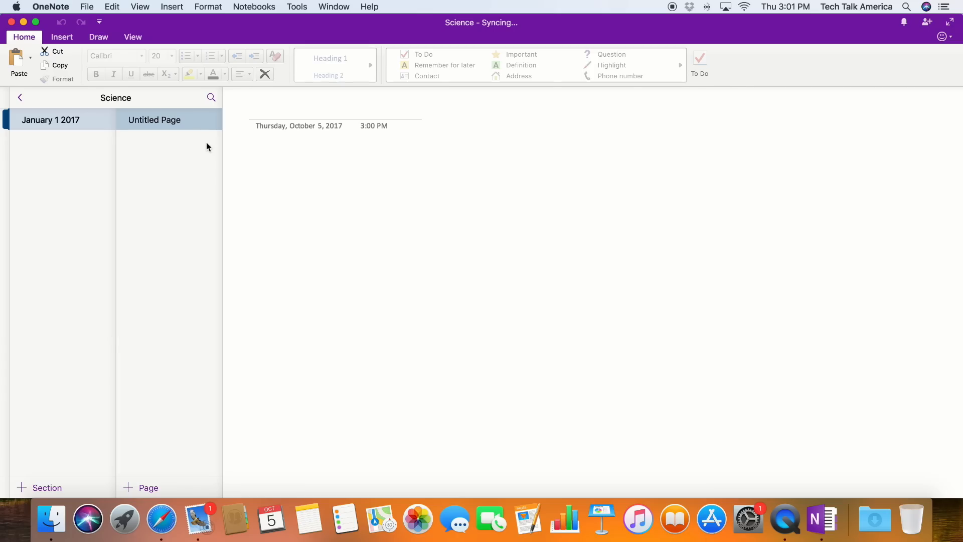
{"action": "right_click", "coordinate": [162, 121]}
{"action": "left_click", "coordinate": [137, 250]}
{"action": "left_click", "coordinate": [126, 485]}
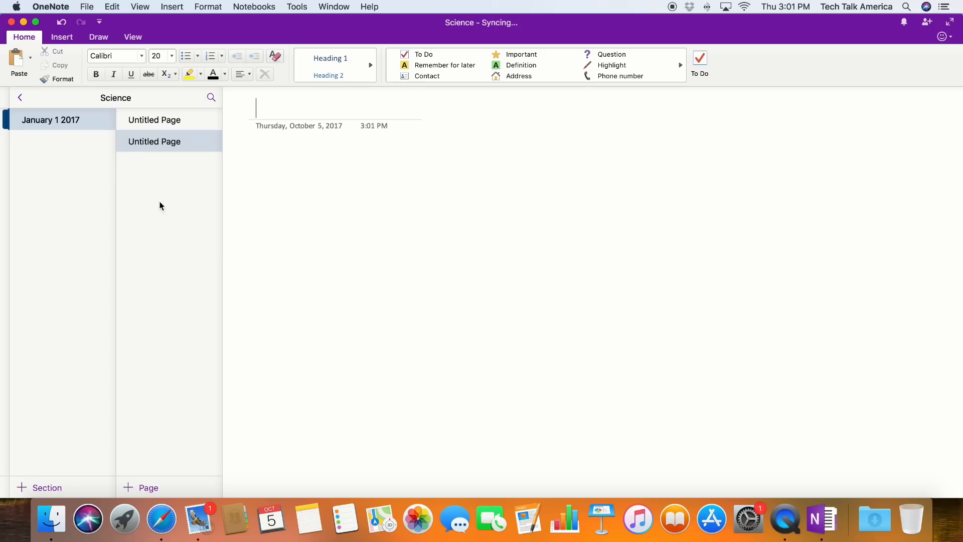
{"action": "right_click", "coordinate": [149, 144]}
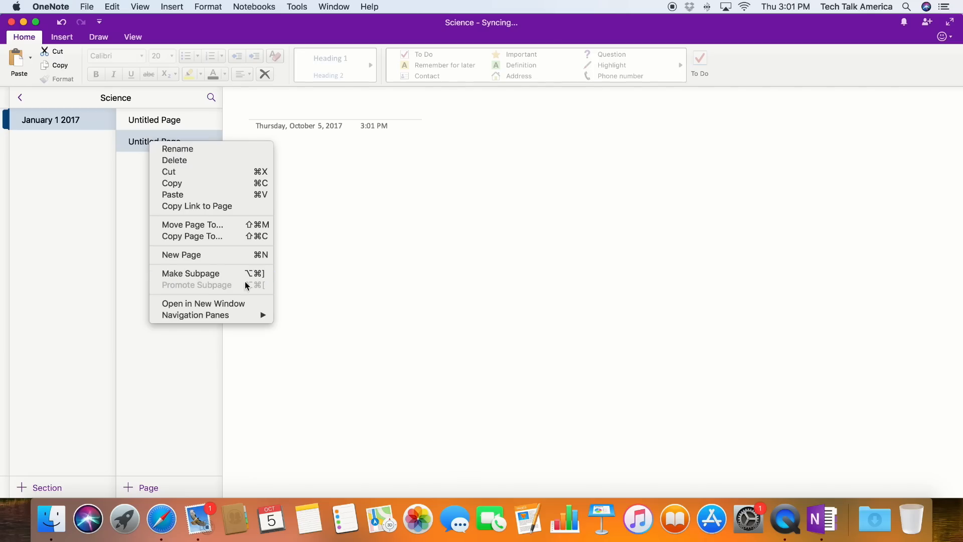
{"action": "left_click", "coordinate": [230, 273]}
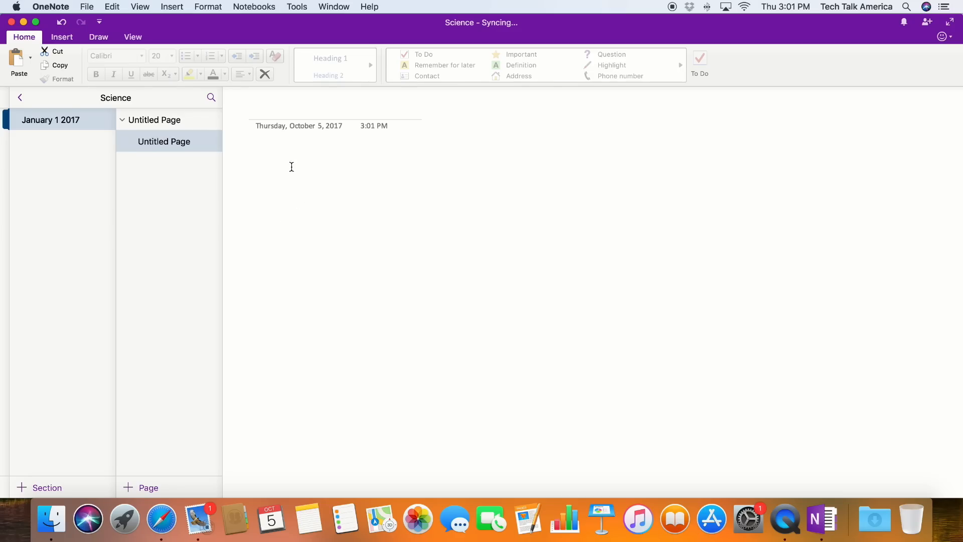
- Title the subpage "Data goes here"
{"action": "left_click", "coordinate": [257, 108]}
{"action": "type", "text": "Data goes here"}
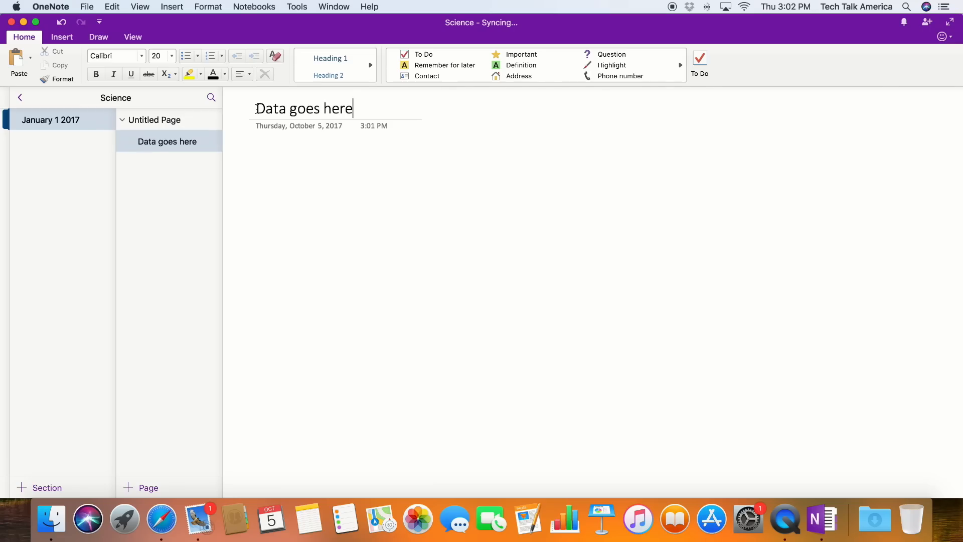
{"action": "key", "text": "Return"}
- Place two separate text notes on the page, "Type here" below the title and "Type there." near the middle
{"action": "left_click", "coordinate": [297, 166]}
{"action": "type", "text": "Type here"}
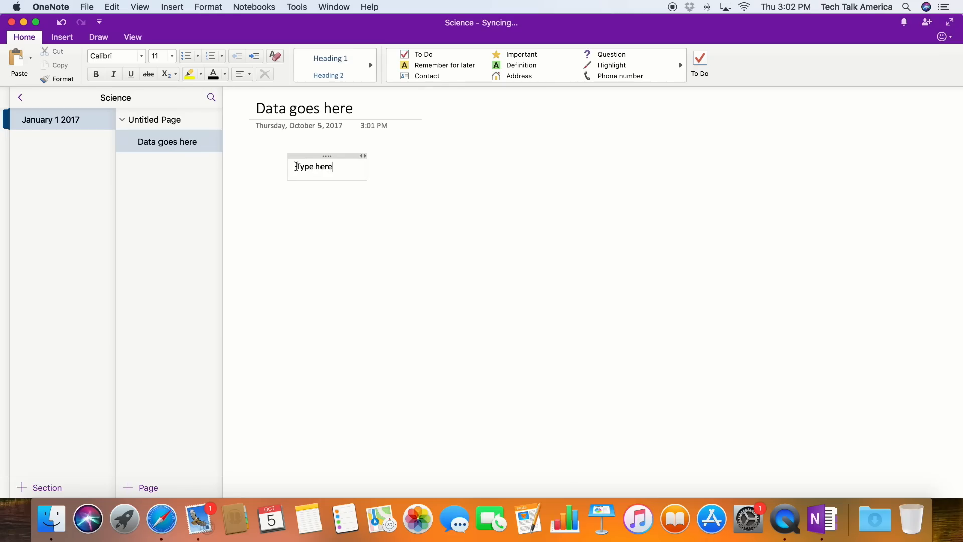
{"action": "left_click", "coordinate": [549, 242]}
{"action": "type", "text": "Type hter"}
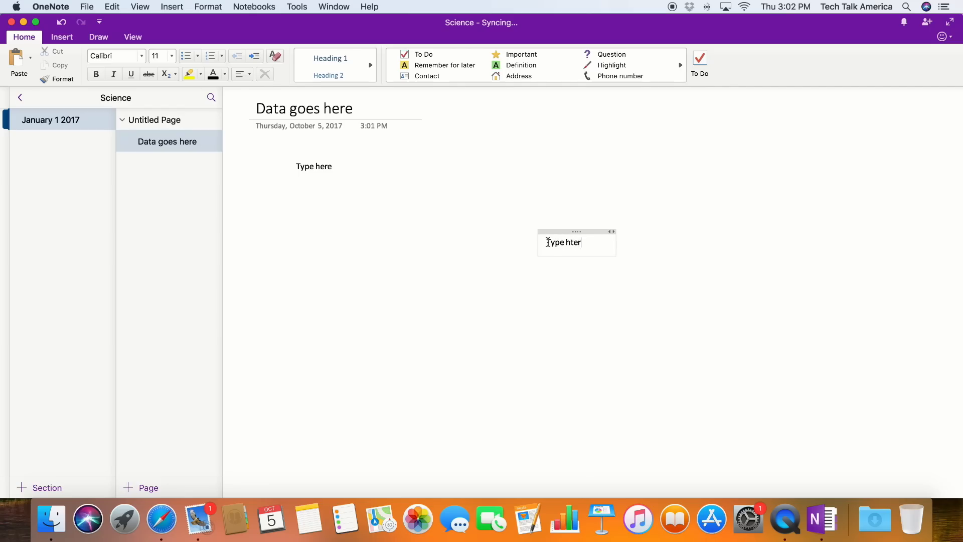
{"action": "key", "text": "BackSpace"}
{"action": "key", "text": "BackSpace"}
{"action": "key", "text": "BackSpace"}
{"action": "type", "text": "there."}
- Open the OneNote Clipper installation site from OneNote and get the Web Clipper extension for Safari
{"action": "left_click", "coordinate": [51, 6]}
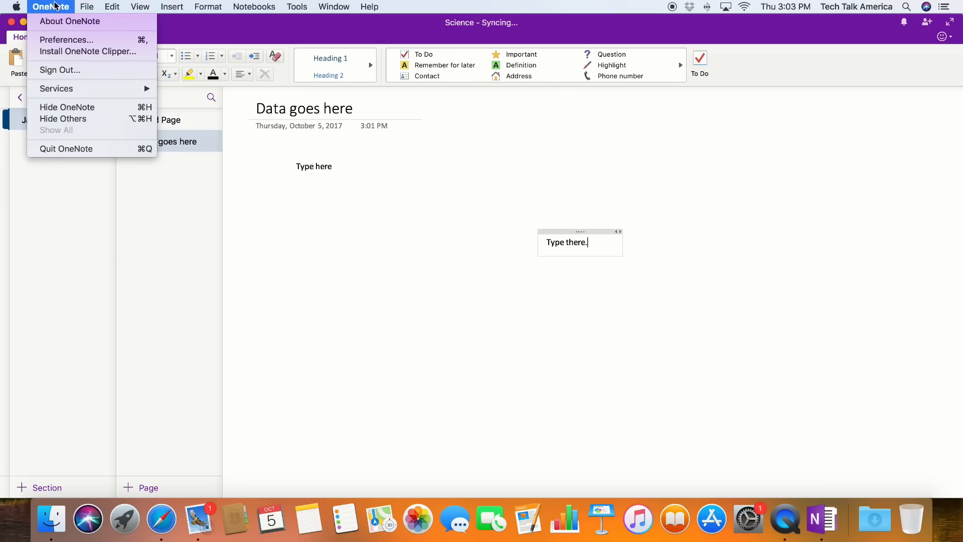
{"action": "left_click", "coordinate": [33, 52]}
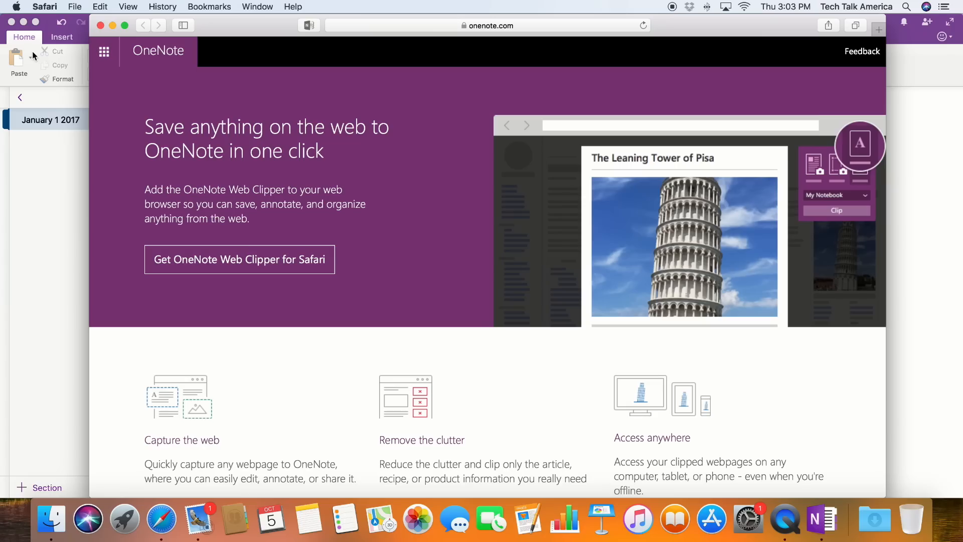
{"action": "left_click", "coordinate": [217, 255]}
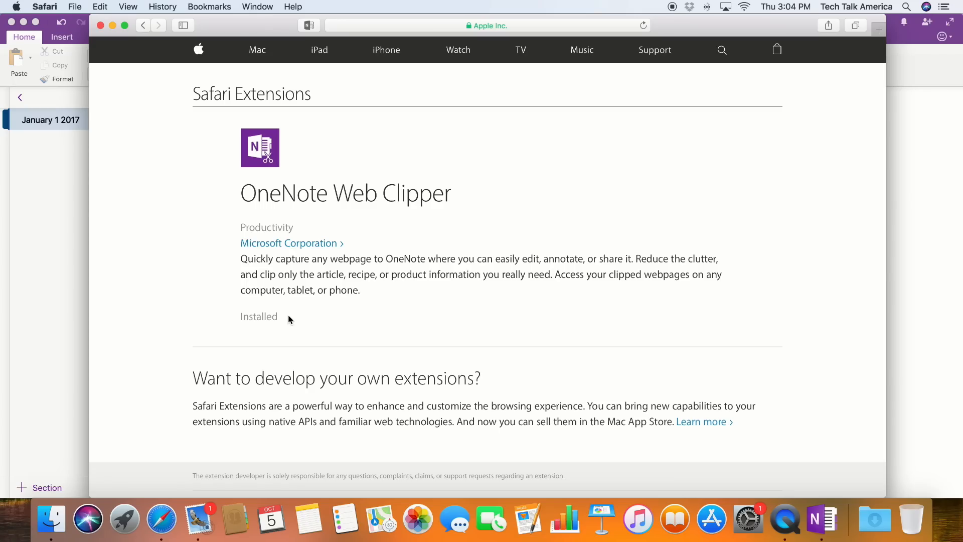
- Open the Recipes notebook in OneNote and switch back to Safari
{"action": "left_click", "coordinate": [24, 100]}
{"action": "left_click", "coordinate": [38, 146]}
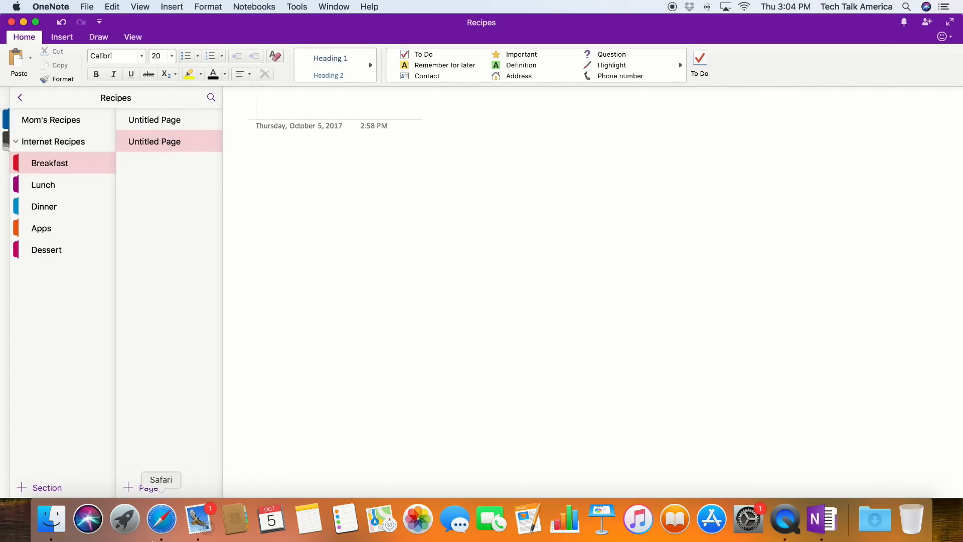
{"action": "left_click", "coordinate": [169, 520]}
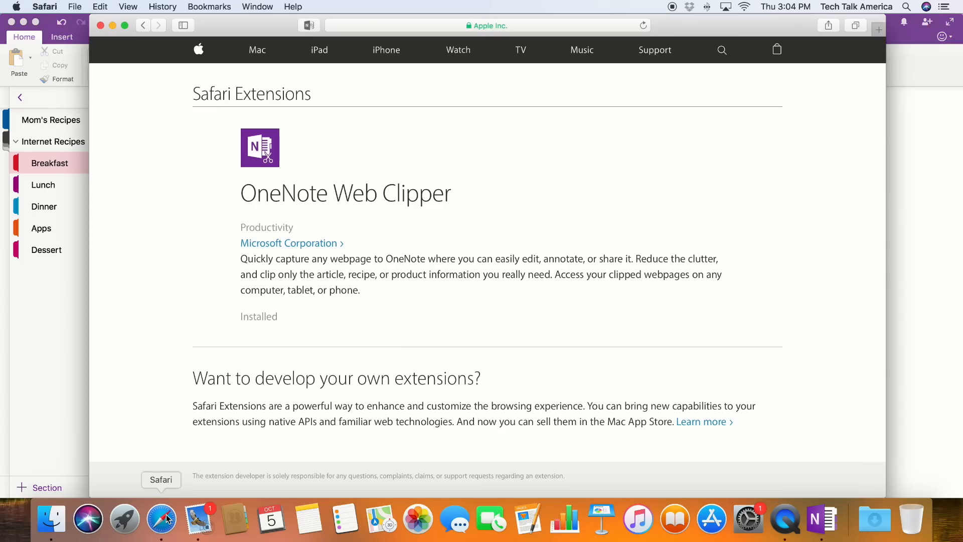
- Load the allrecipes.com website in Safari
{"action": "left_click", "coordinate": [432, 23]}
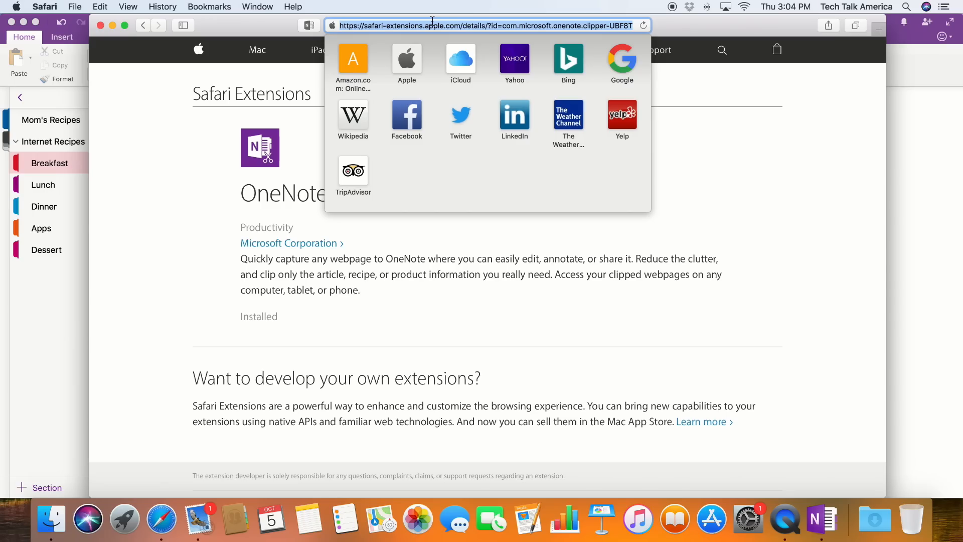
{"action": "key", "text": "BackSpace"}
{"action": "type", "text": "allre"}
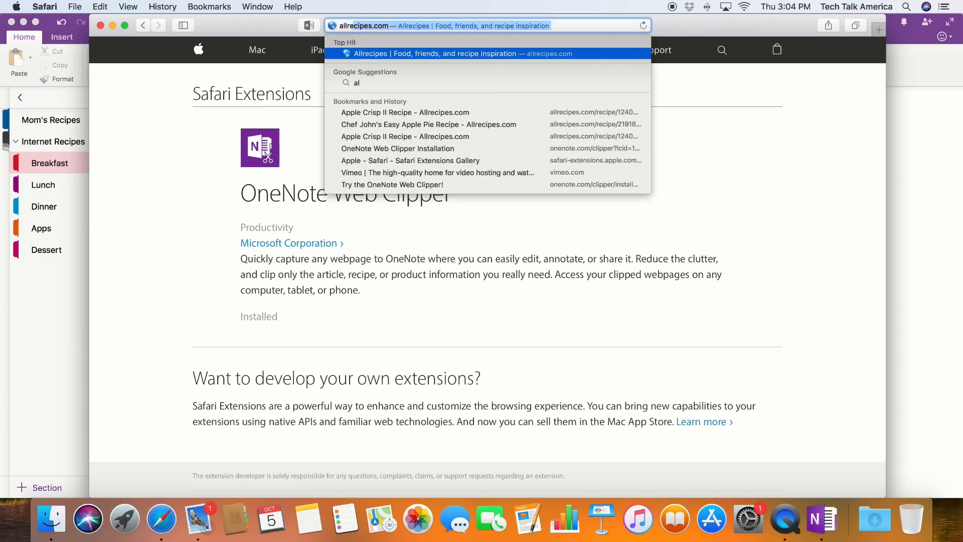
{"action": "type", "text": "cipes.com"}
{"action": "key", "text": "Return"}
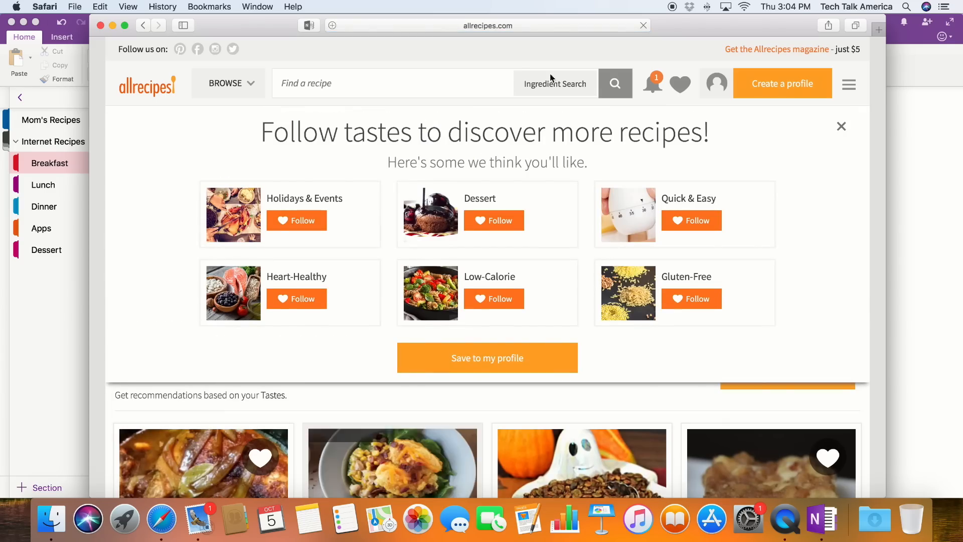
- Find the Blueberry Sour Cream Coffee Cake among the Allrecipes home page suggestions and open its recipe page
{"action": "scroll", "coordinate": [516, 325], "scroll_direction": "down", "scroll_amount": 6}
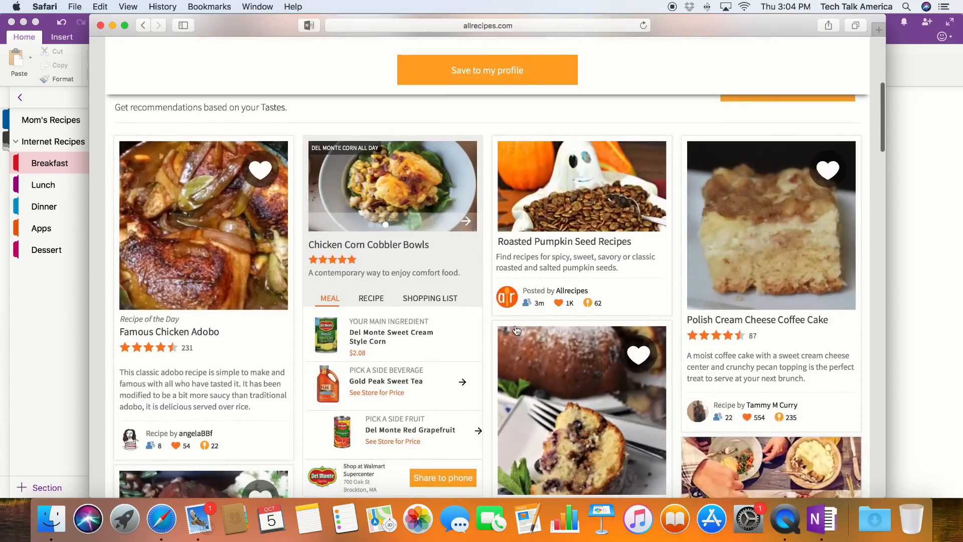
{"action": "scroll", "coordinate": [517, 330], "scroll_direction": "down", "scroll_amount": 4}
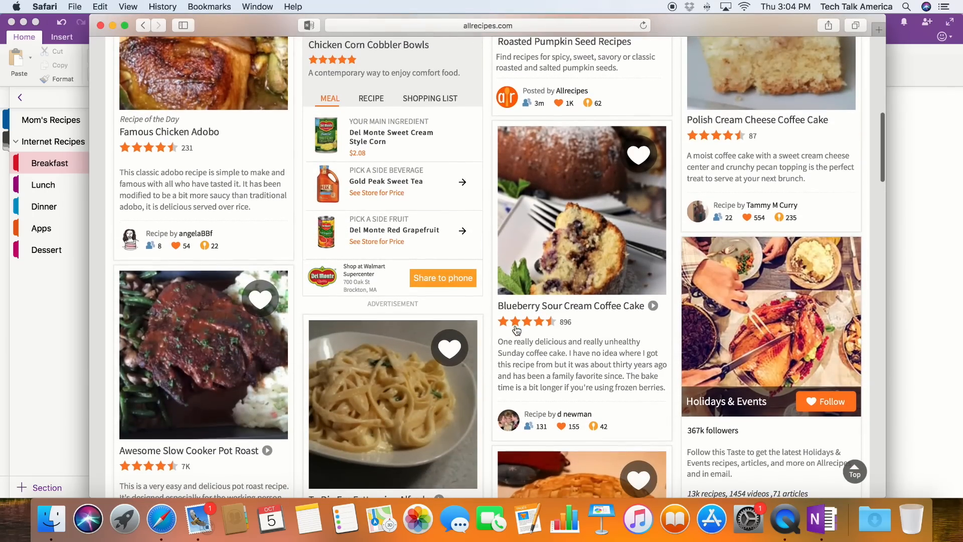
{"action": "left_click", "coordinate": [585, 234]}
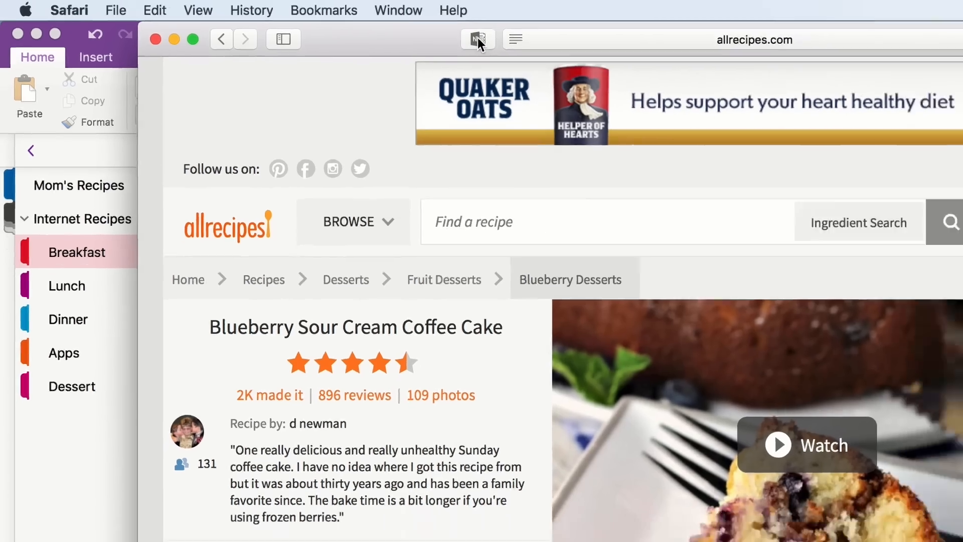
- Start the OneNote Web Clipper on the recipe page, preview the Full Page format, and capture a region around the recipe title, rating and description
{"action": "left_click", "coordinate": [516, 42]}
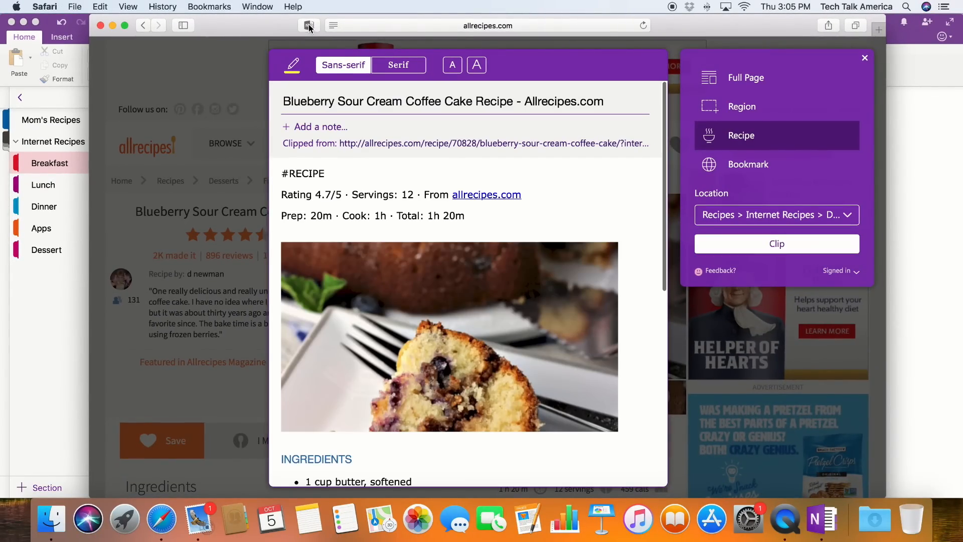
{"action": "left_click", "coordinate": [748, 80]}
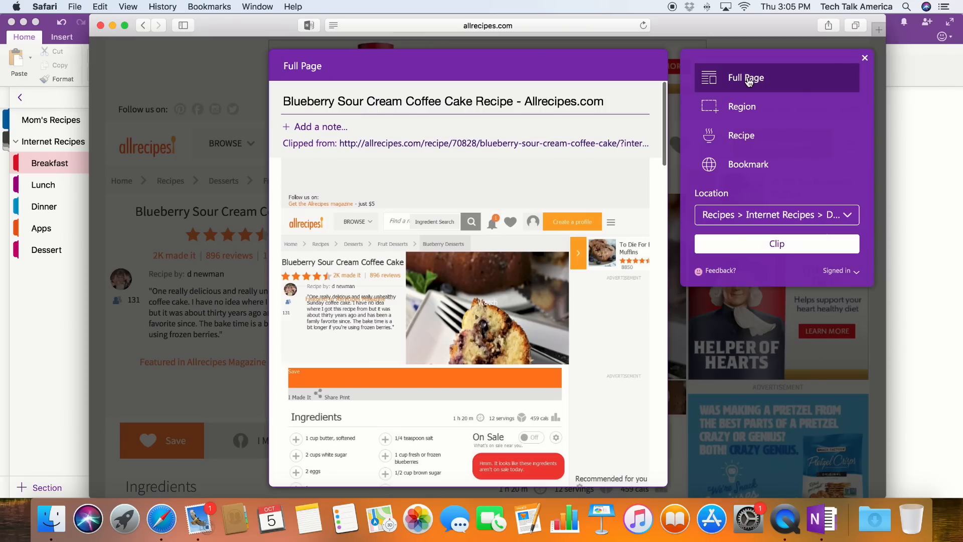
{"action": "left_click", "coordinate": [743, 106]}
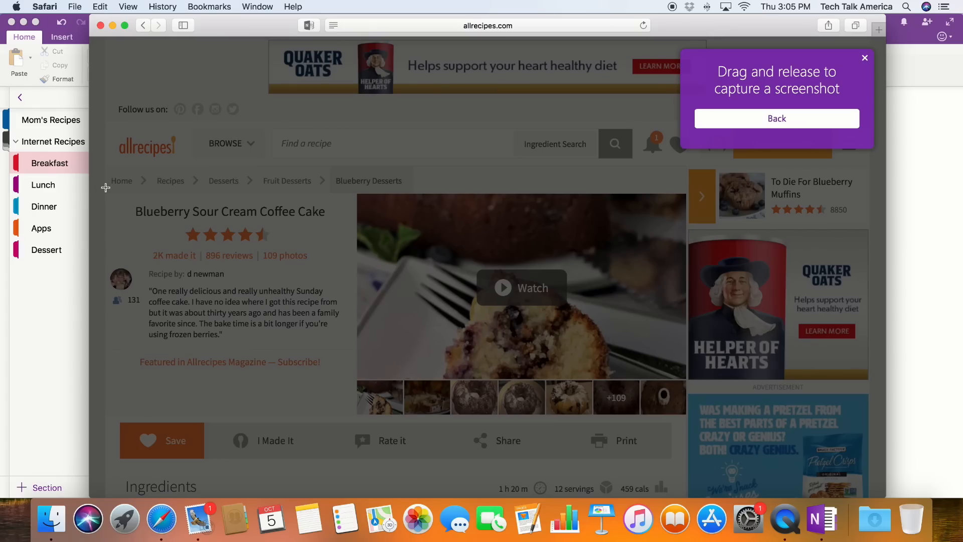
{"action": "left_click_drag", "start_coordinate": [103, 192], "coordinate": [354, 407]}
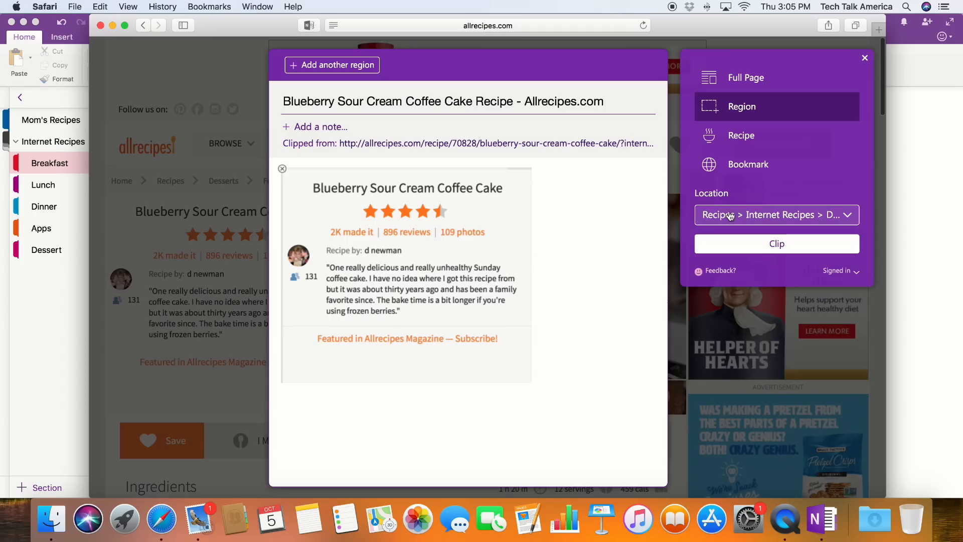
- Clip the captured region to the Dessert section under Internet Recipes in the Recipes notebook and dismiss the clipper
{"action": "left_click", "coordinate": [850, 216]}
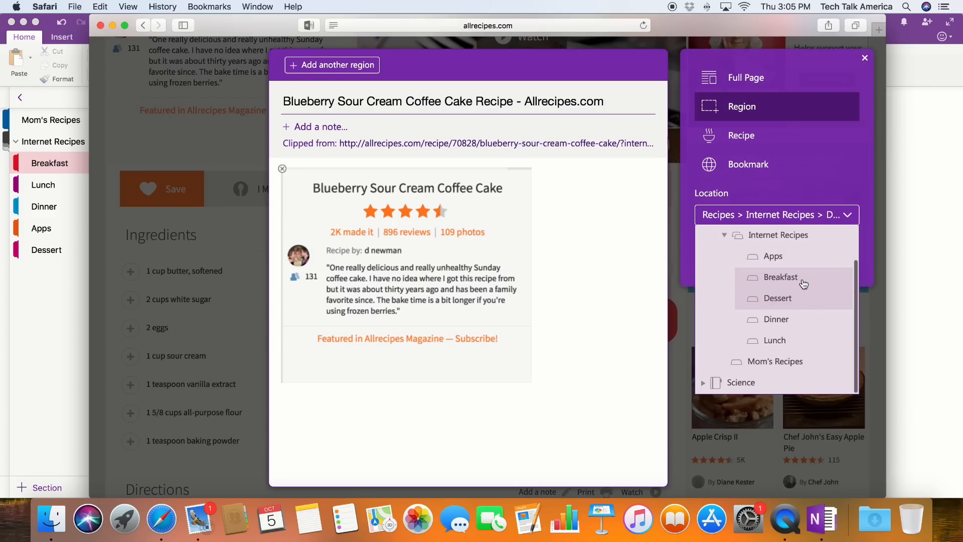
{"action": "left_click", "coordinate": [798, 302]}
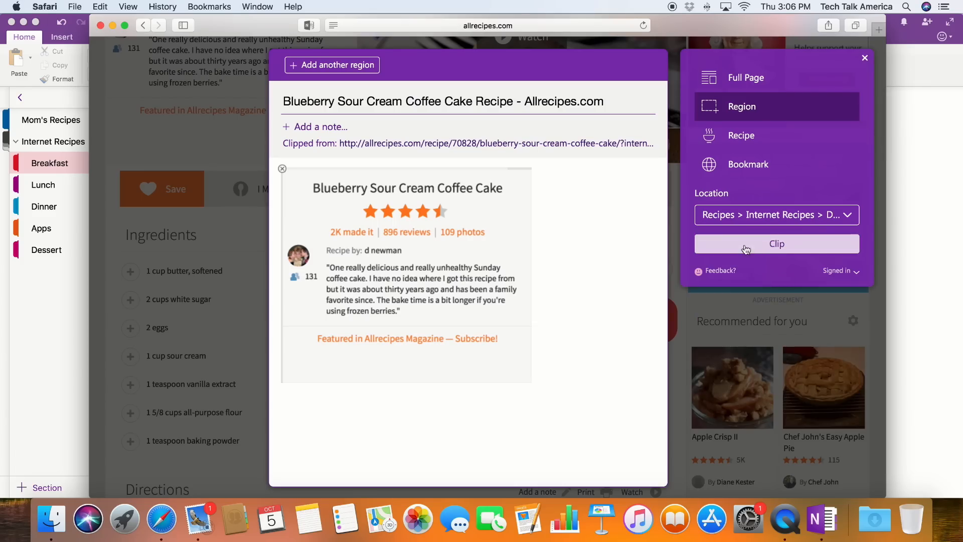
{"action": "left_click", "coordinate": [796, 248]}
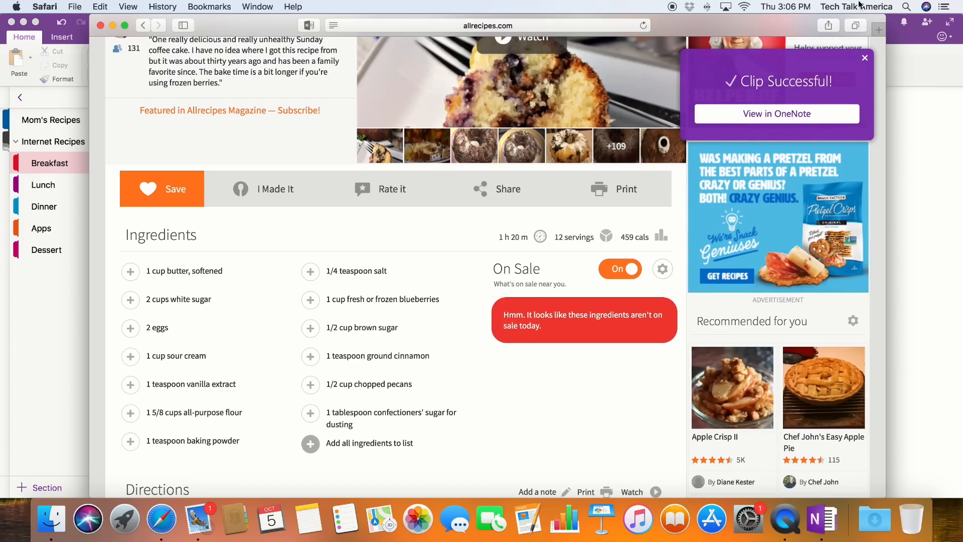
{"action": "left_click", "coordinate": [865, 58]}
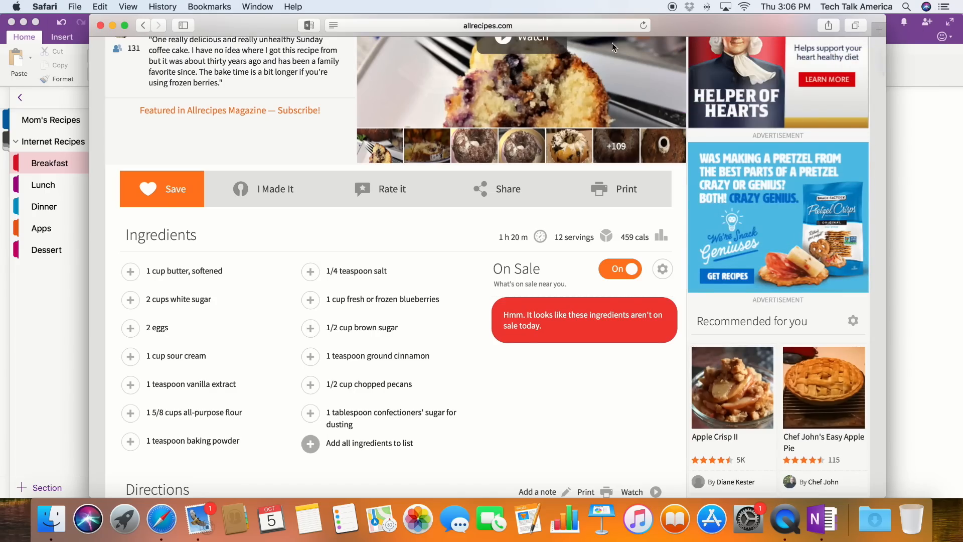
- Reopen the Web Clipper, review the Recipe format preview with its ingredients and steps, clip it to the Dessert section, and dismiss the clipper
{"action": "left_click", "coordinate": [307, 26]}
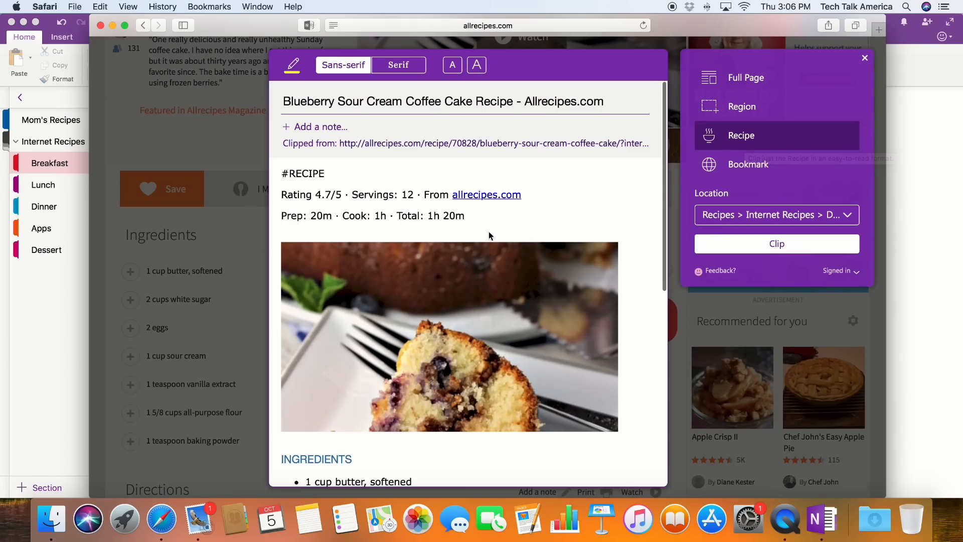
{"action": "scroll", "coordinate": [447, 350], "scroll_direction": "down", "scroll_amount": 4}
{"action": "scroll", "coordinate": [448, 350], "scroll_direction": "down", "scroll_amount": 10}
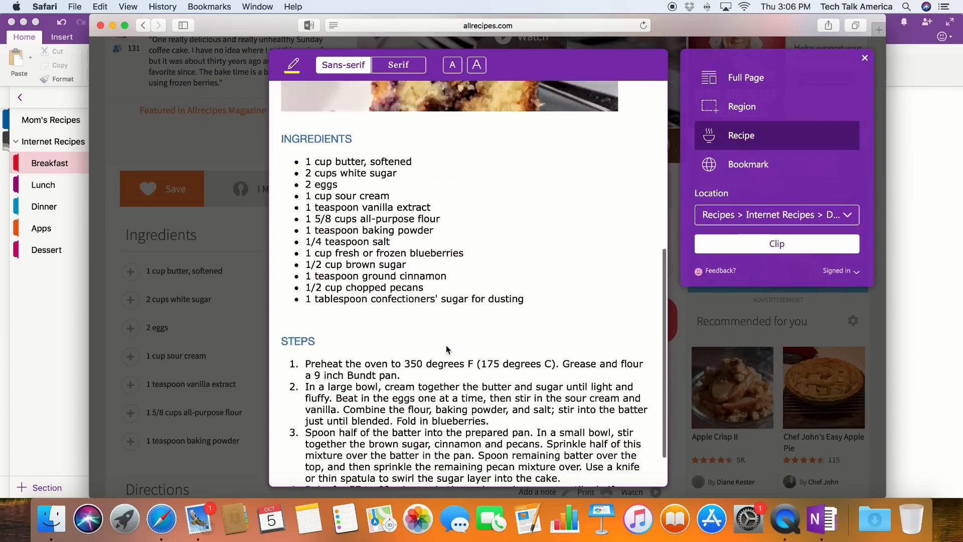
{"action": "scroll", "coordinate": [447, 347], "scroll_direction": "up", "scroll_amount": 15}
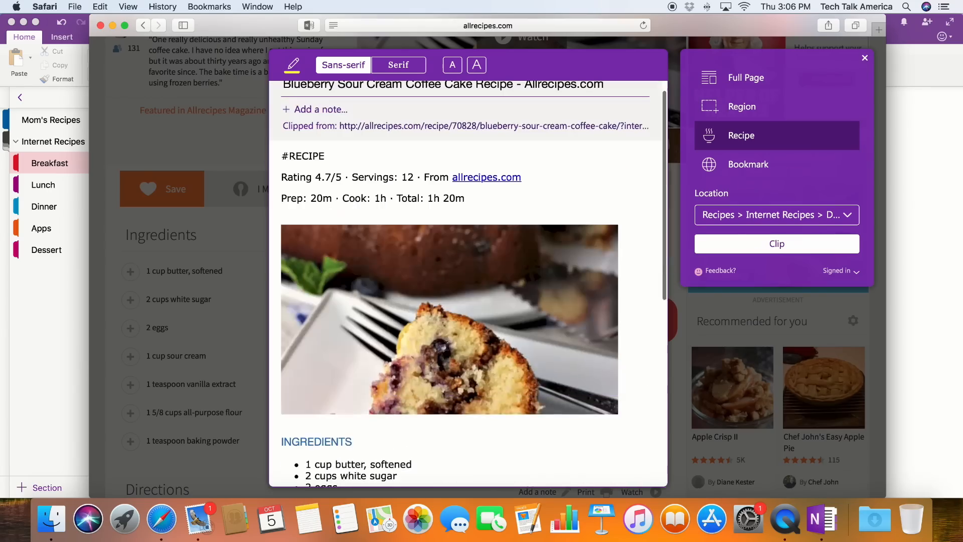
{"action": "scroll", "coordinate": [447, 345], "scroll_direction": "down", "scroll_amount": 15}
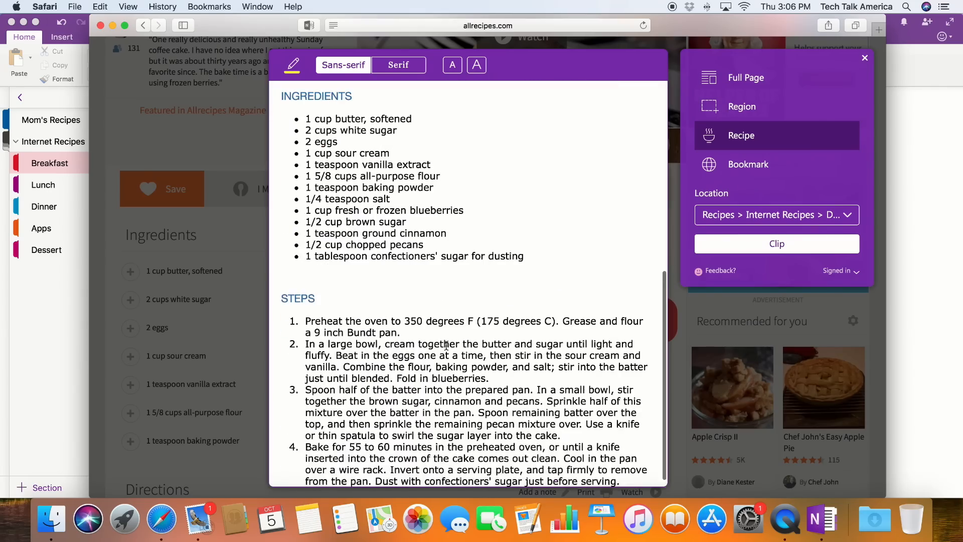
{"action": "left_click", "coordinate": [761, 246]}
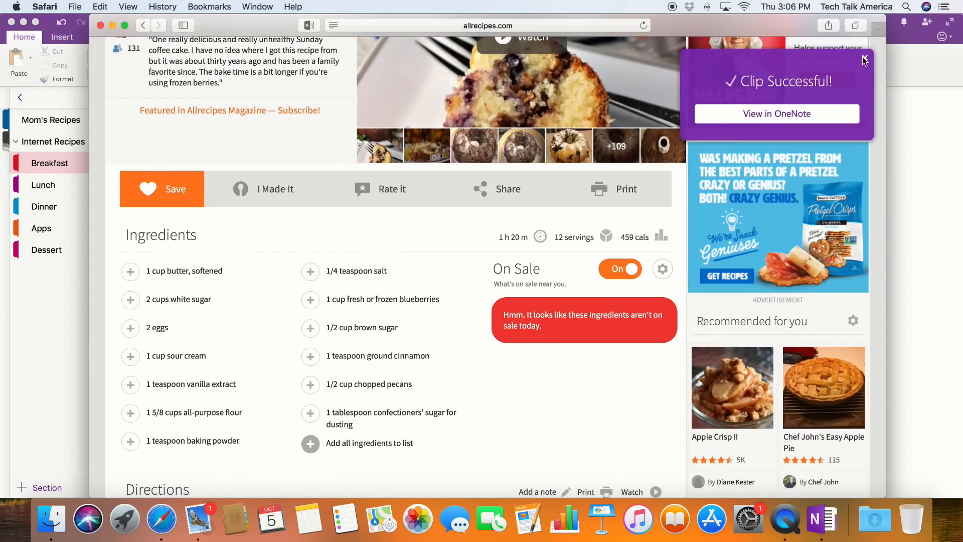
{"action": "left_click", "coordinate": [864, 58]}
- Reopen the Web Clipper on the recipe page and preview the Bookmark format
{"action": "left_click", "coordinate": [310, 26]}
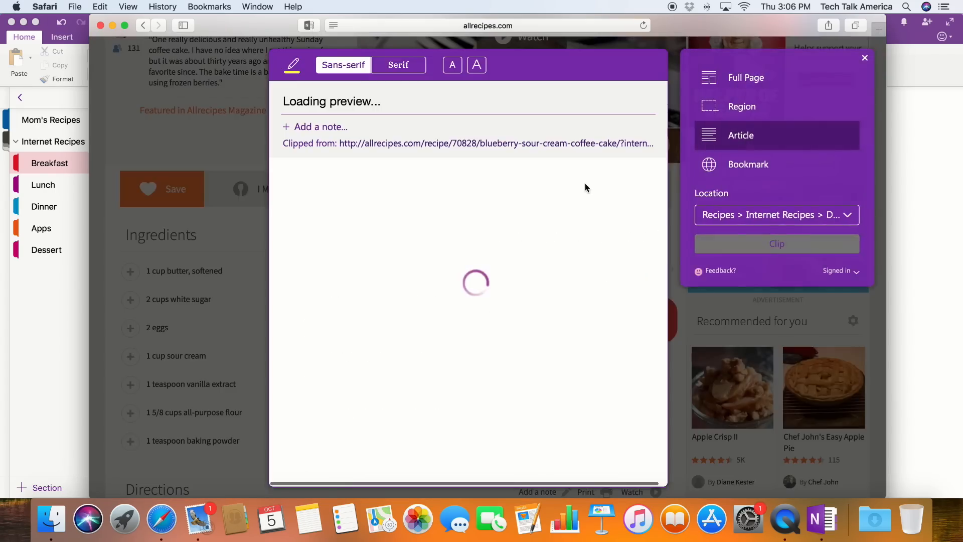
{"action": "left_click", "coordinate": [747, 168]}
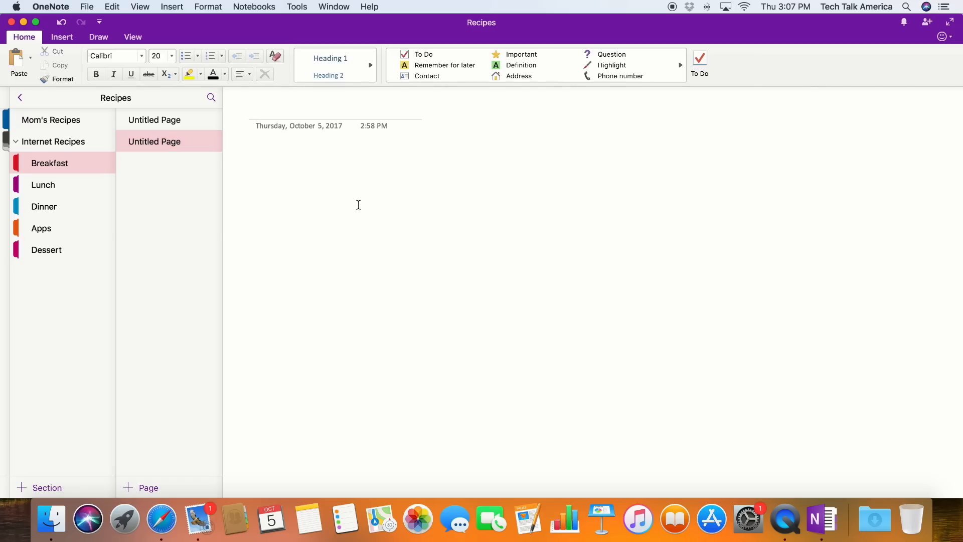
- Sync all notebooks in OneNote and open the Dessert section of the Recipes notebook
{"action": "left_click", "coordinate": [88, 6]}
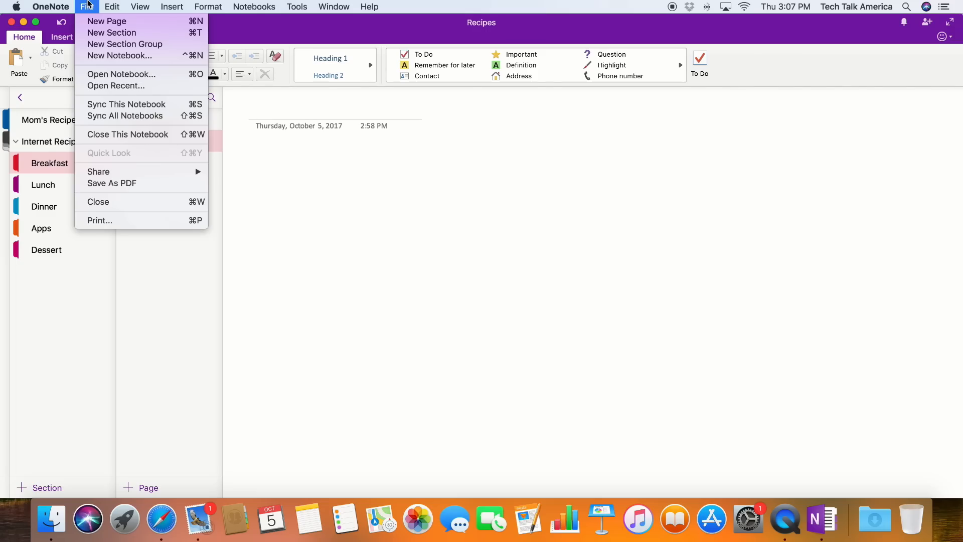
{"action": "left_click", "coordinate": [88, 116]}
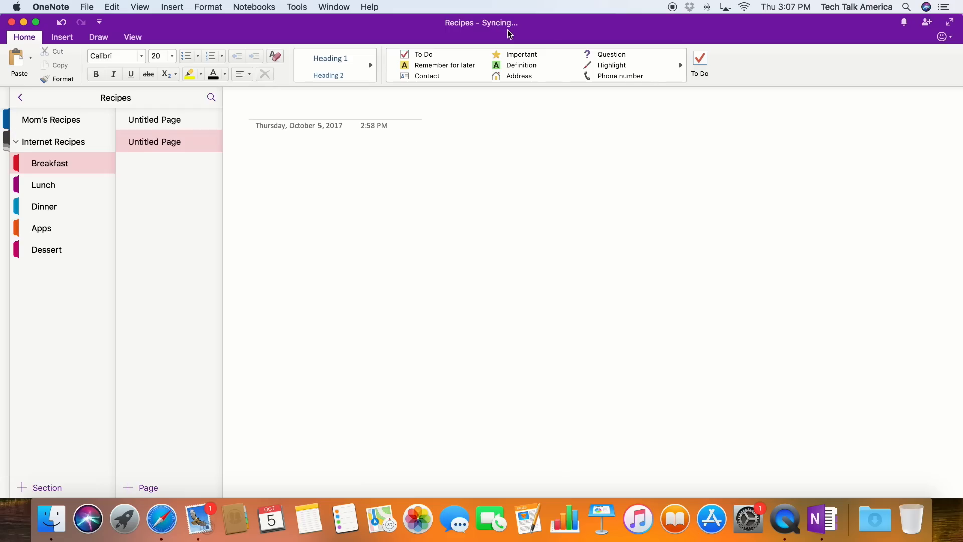
{"action": "left_click", "coordinate": [77, 251]}
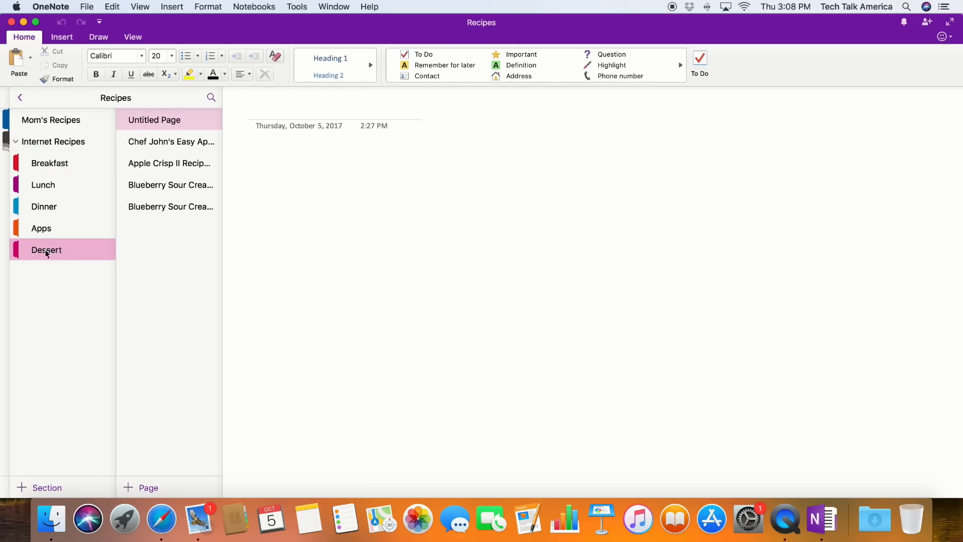
- Look through the clipped apple pie, apple crisp and blueberry coffee cake pages, and return to the Chef John's Easy Apple Pie page
{"action": "left_click", "coordinate": [158, 145]}
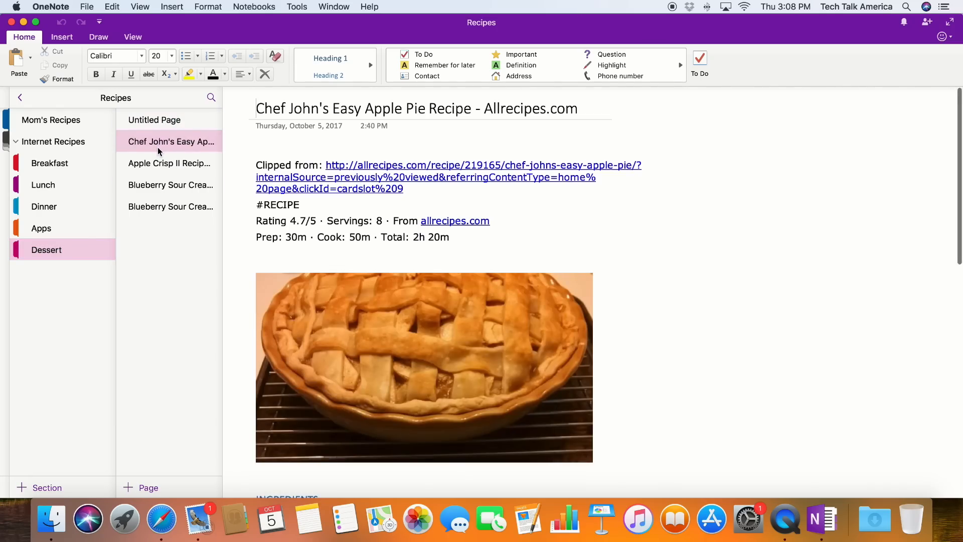
{"action": "left_click", "coordinate": [159, 156]}
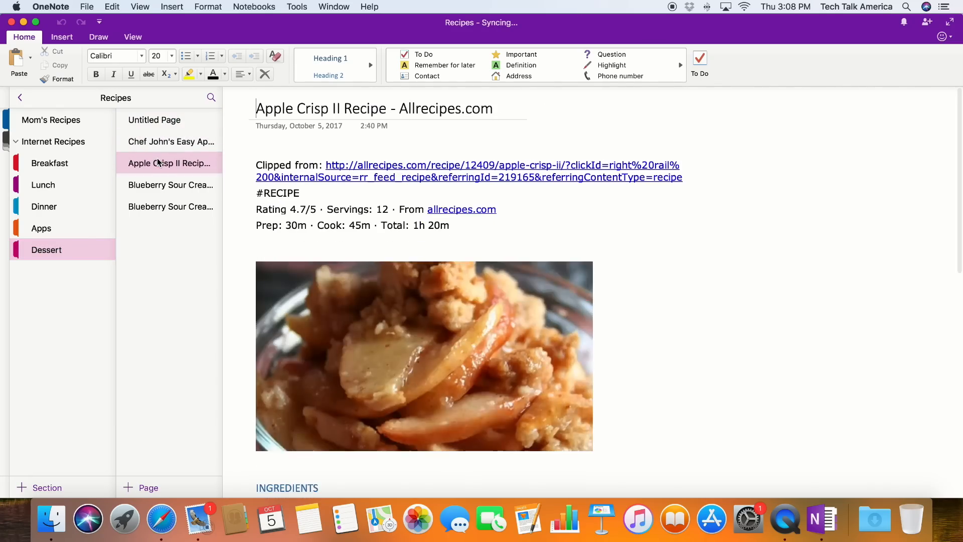
{"action": "left_click", "coordinate": [166, 186]}
{"action": "left_click", "coordinate": [166, 204]}
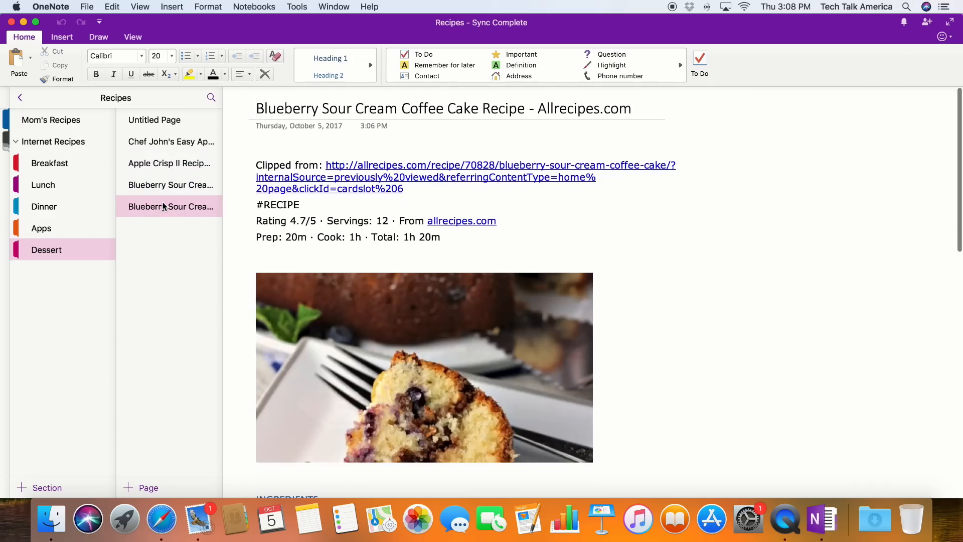
{"action": "left_click", "coordinate": [159, 146]}
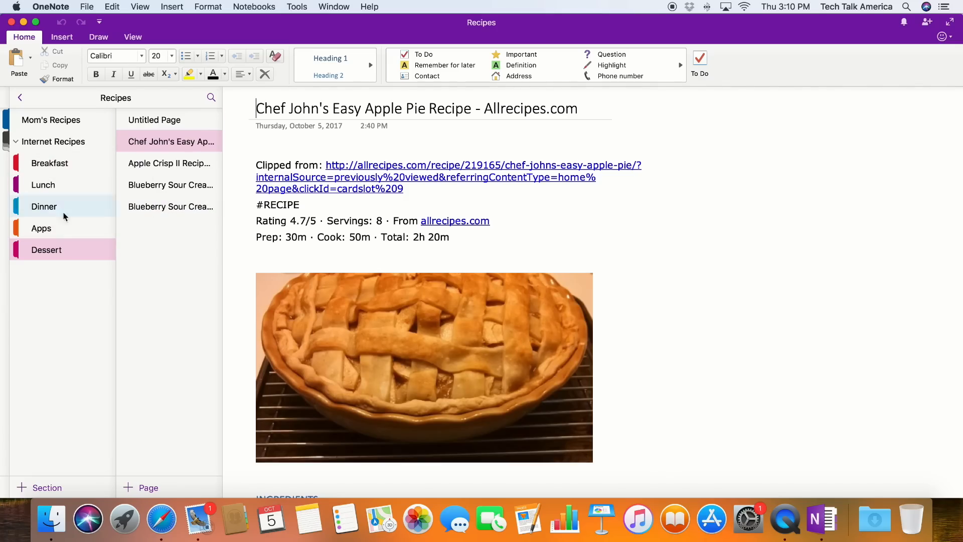
- Move the Apps section above Dinner and try to move the Apple Crisp II page below the first Blueberry Sour Cream page
{"action": "left_click_drag", "start_coordinate": [51, 235], "coordinate": [51, 210]}
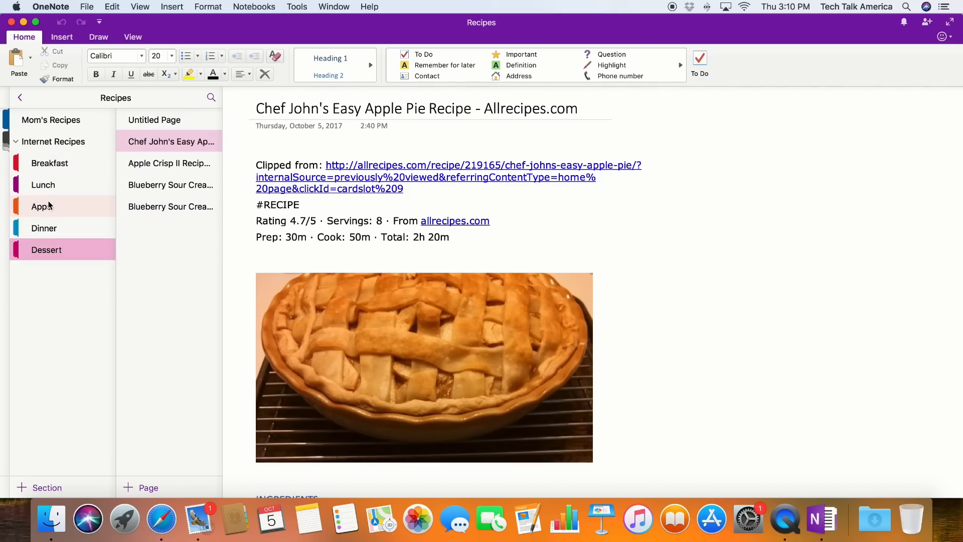
{"action": "left_click_drag", "start_coordinate": [197, 162], "coordinate": [188, 188]}
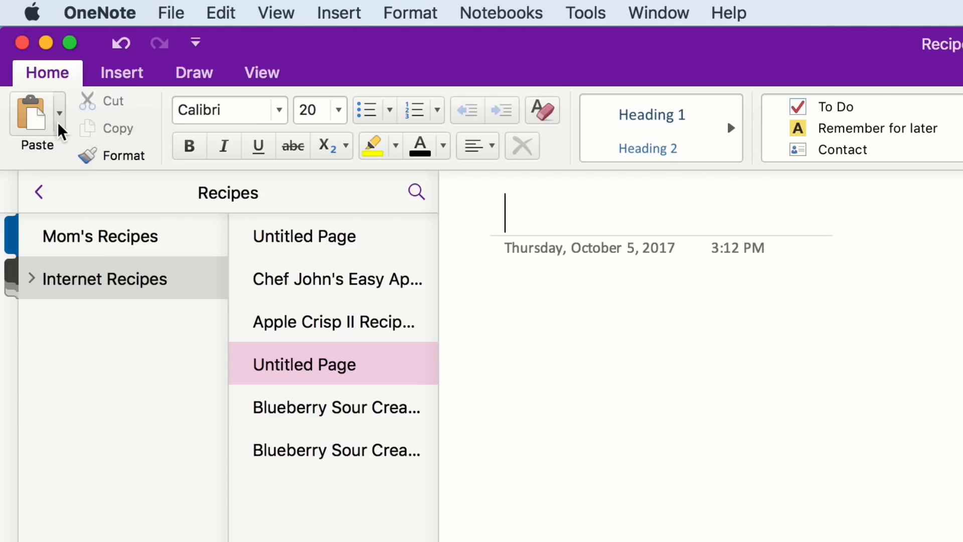
- Examine the available paste formatting options and close them without pasting anything
{"action": "left_click", "coordinate": [59, 120]}
{"action": "left_click", "coordinate": [61, 127]}
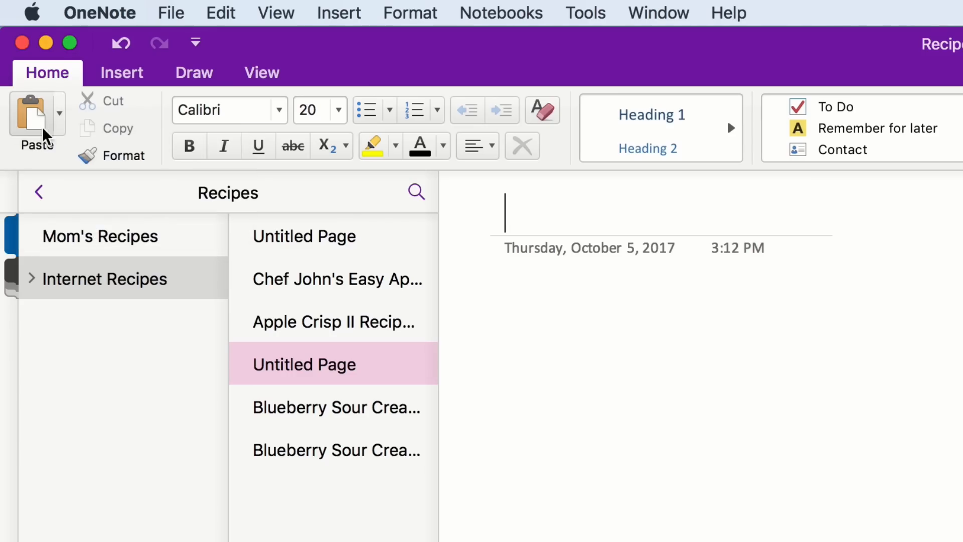
{"action": "left_click", "coordinate": [59, 120]}
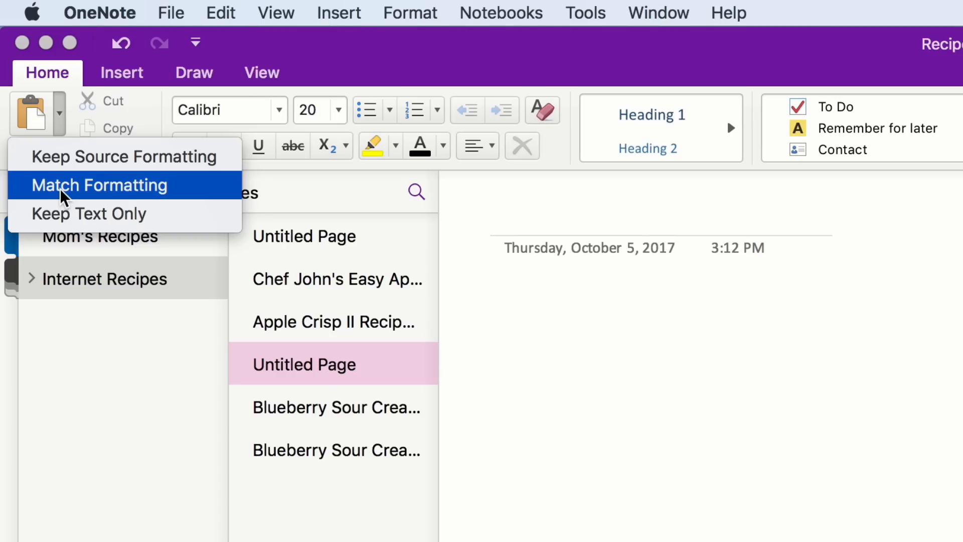
{"action": "left_click", "coordinate": [134, 106]}
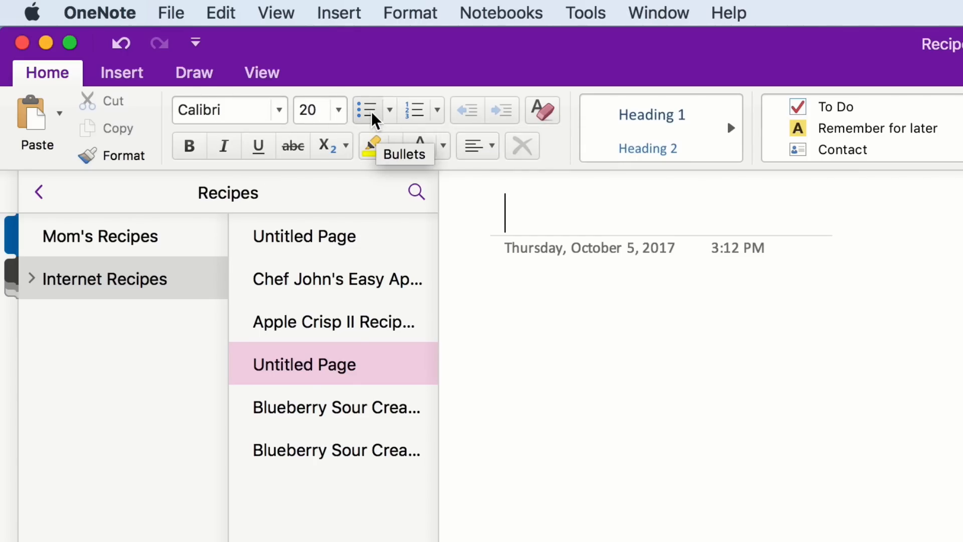
- Examine the available bullet styles and numbering styles without applying any of them
{"action": "left_click", "coordinate": [390, 111]}
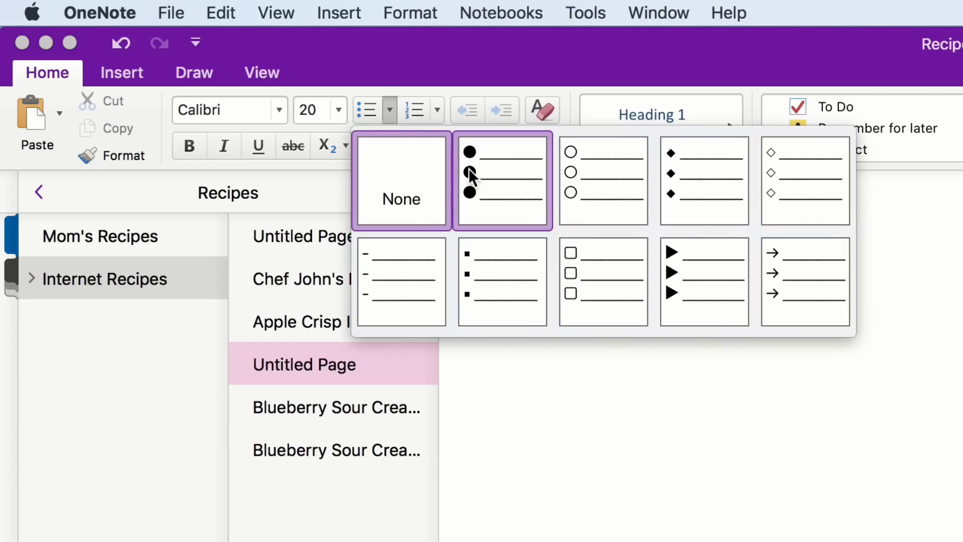
{"action": "left_click", "coordinate": [389, 110]}
{"action": "left_click", "coordinate": [436, 109]}
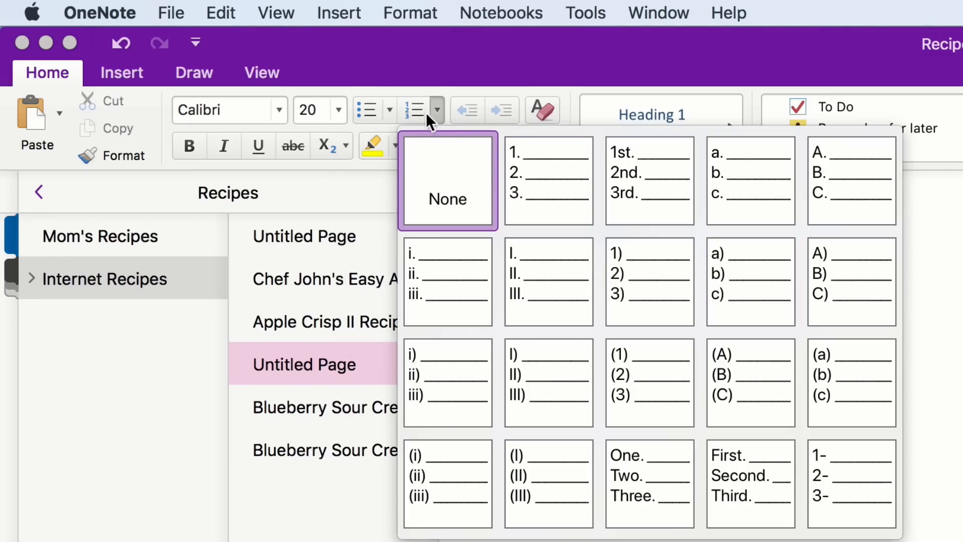
{"action": "left_click", "coordinate": [435, 110]}
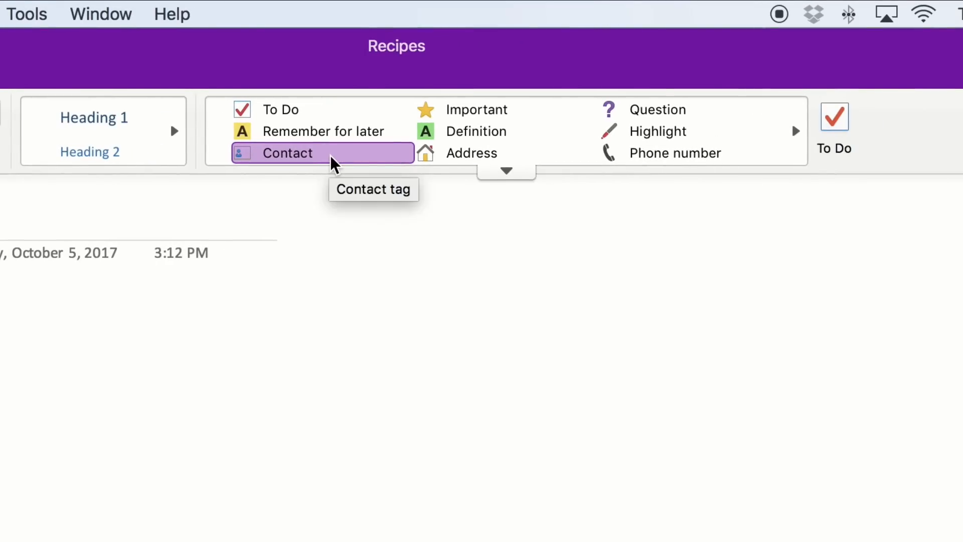
- Show the full set of note tags and apply the Phone number tag to the untitled page's title
{"action": "left_click", "coordinate": [508, 171]}
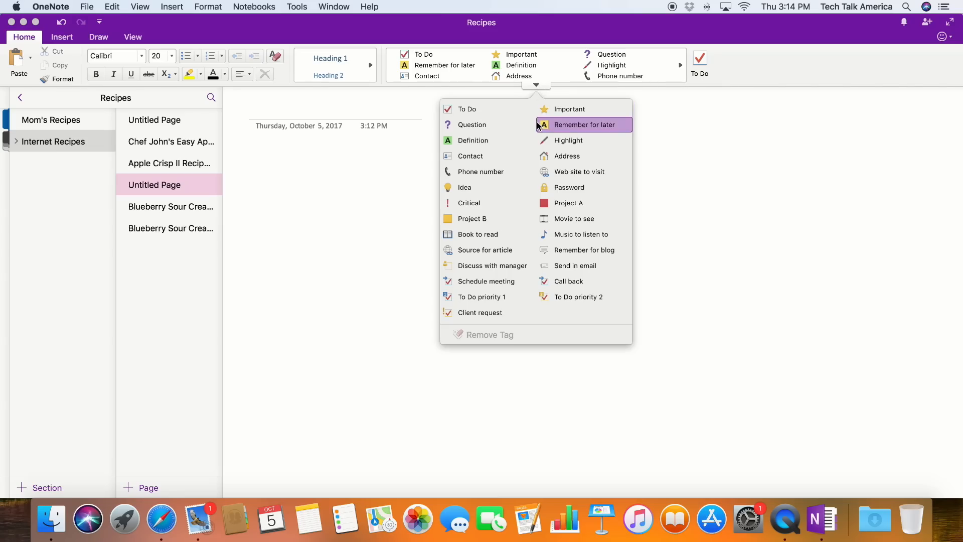
{"action": "left_click", "coordinate": [480, 171]}
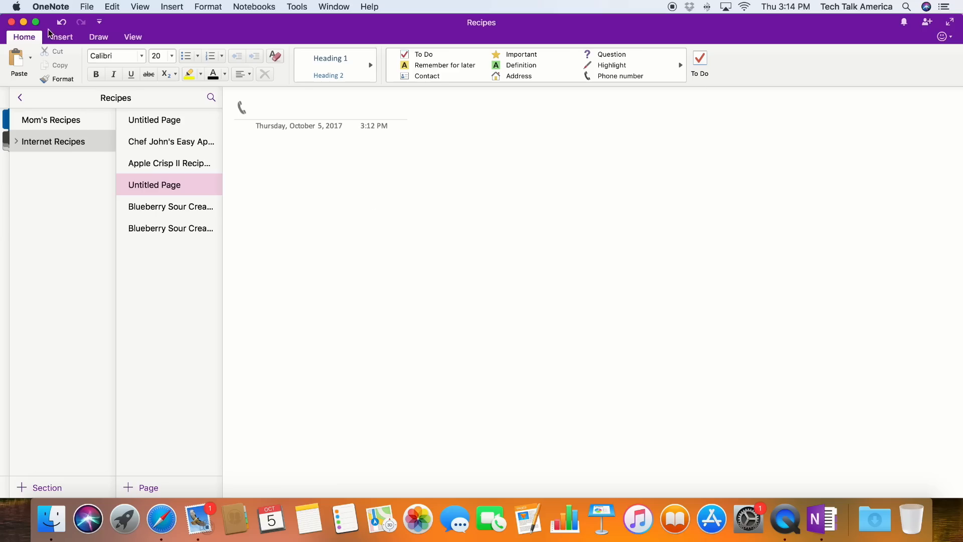
- Insert a table with four columns and two rows on the untitled page
{"action": "left_click", "coordinate": [65, 39]}
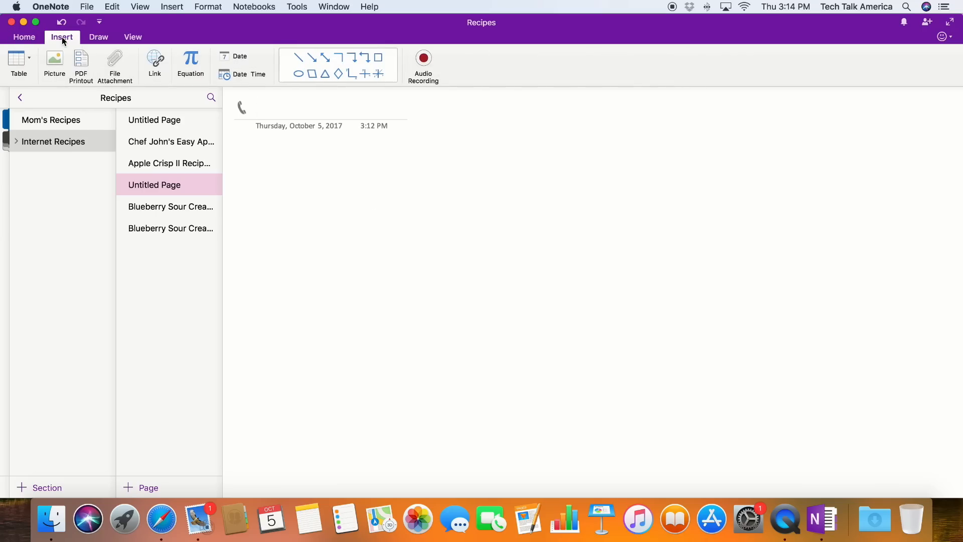
{"action": "left_click", "coordinate": [27, 62]}
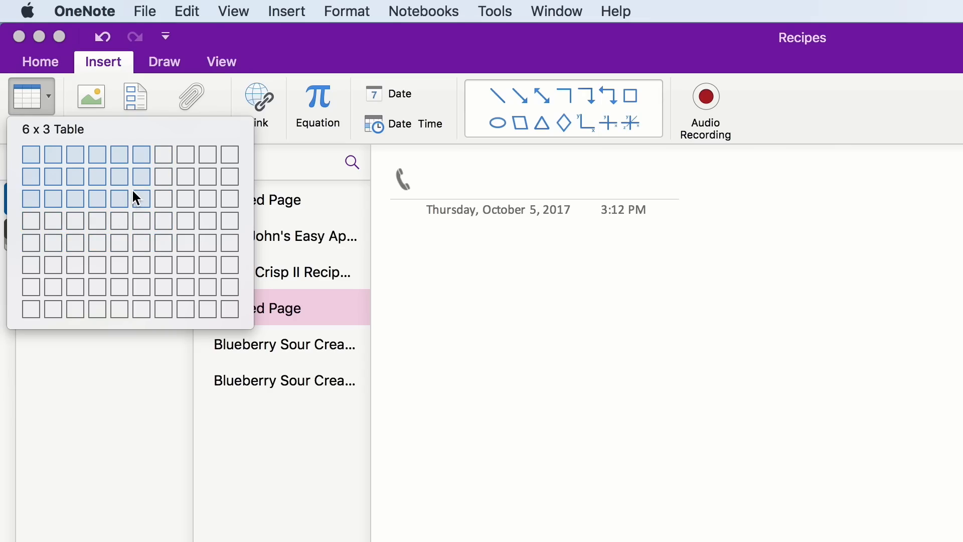
{"action": "left_click", "coordinate": [98, 175]}
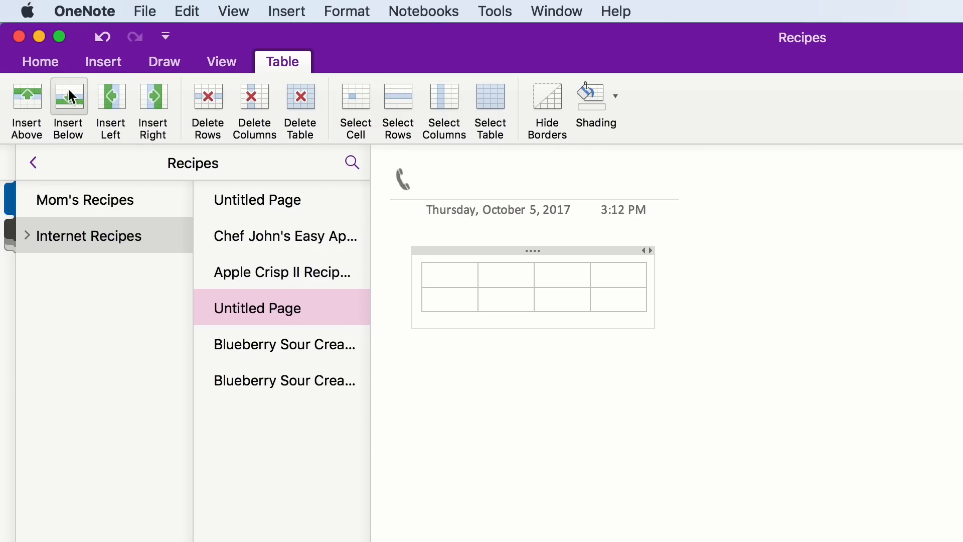
- Insert the current date and time in the empty space below the table
{"action": "left_click", "coordinate": [102, 62]}
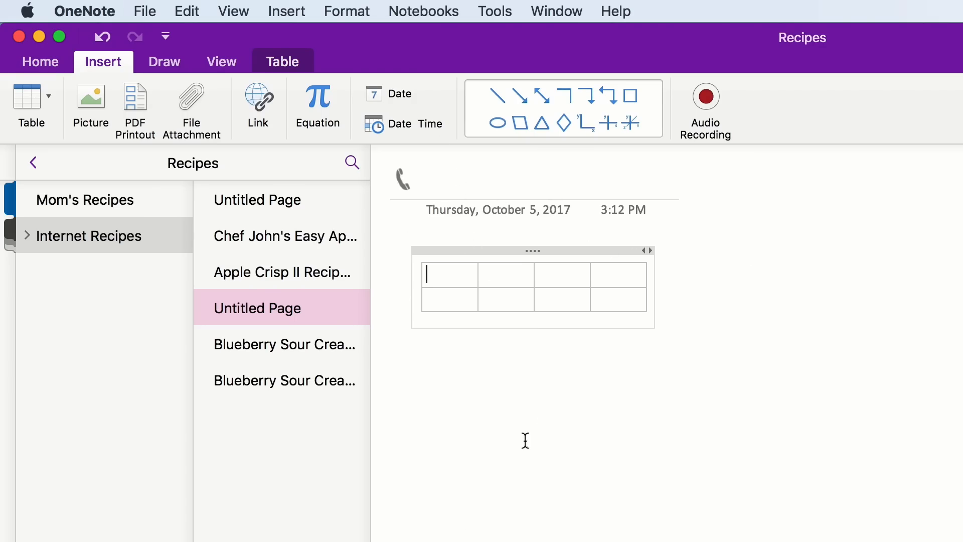
{"action": "left_click", "coordinate": [470, 535]}
{"action": "left_click", "coordinate": [243, 74]}
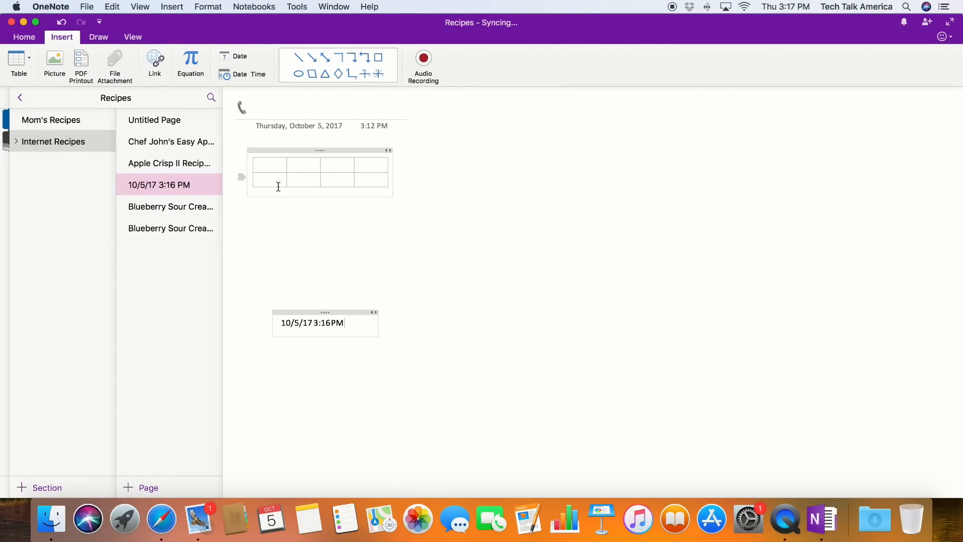
- Examine the lines and shapes available for insertion and close the gallery without choosing one
{"action": "left_click", "coordinate": [298, 381]}
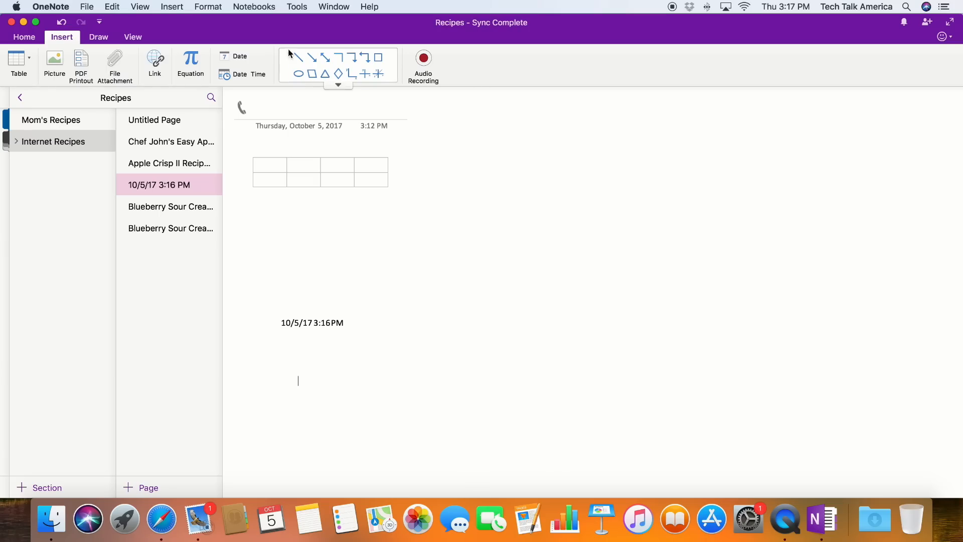
{"action": "left_click", "coordinate": [340, 86]}
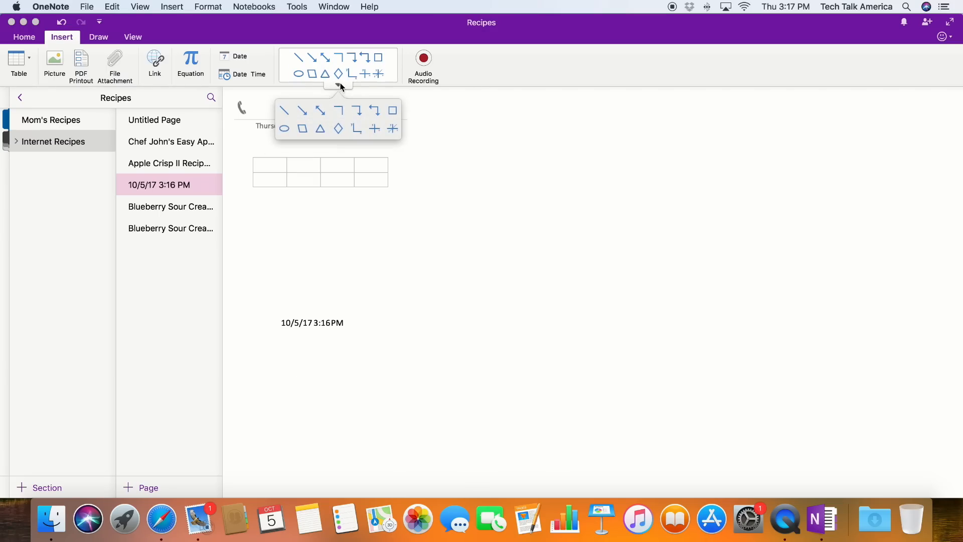
{"action": "left_click", "coordinate": [341, 86]}
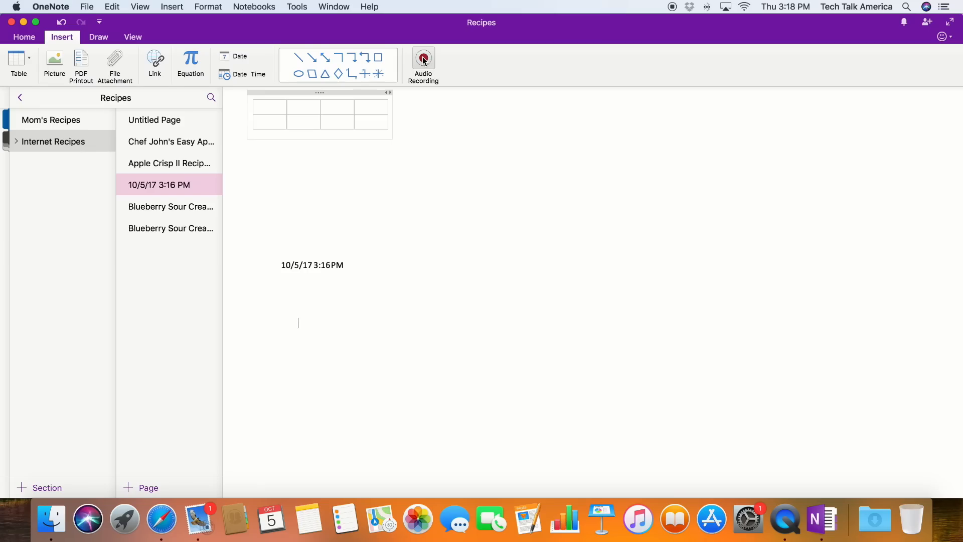
- Record a short audio clip below the date and time, then play it back and pause it
{"action": "left_click", "coordinate": [424, 59]}
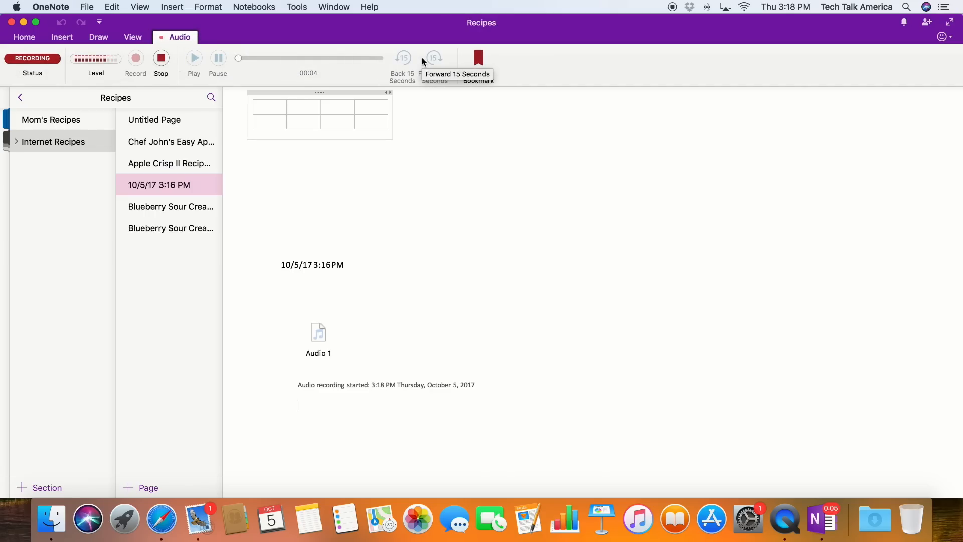
{"action": "left_click", "coordinate": [161, 59]}
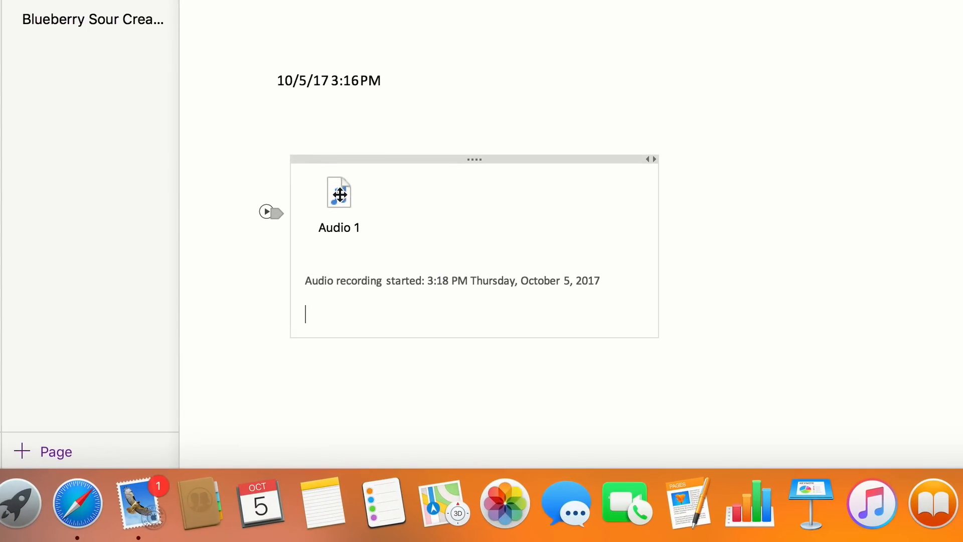
{"action": "left_click", "coordinate": [339, 195]}
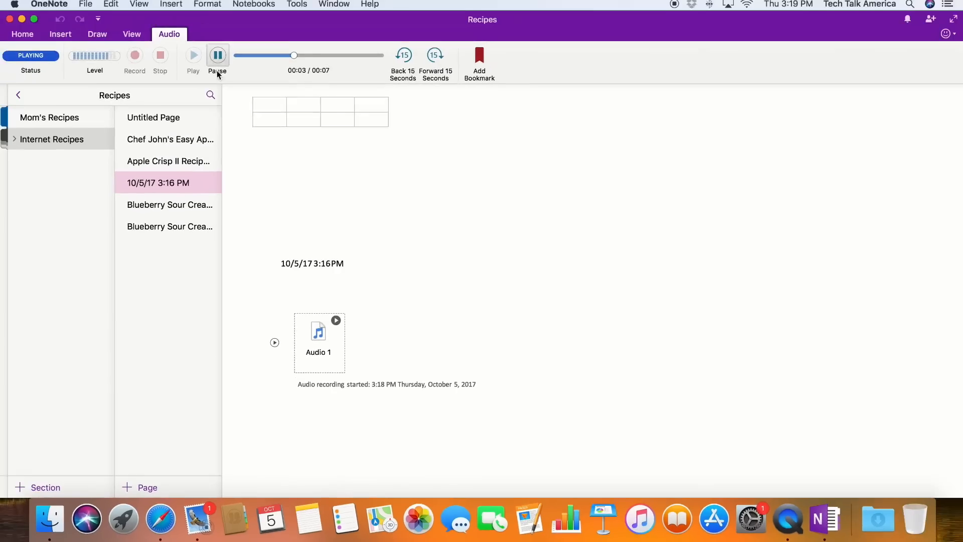
{"action": "left_click", "coordinate": [215, 60]}
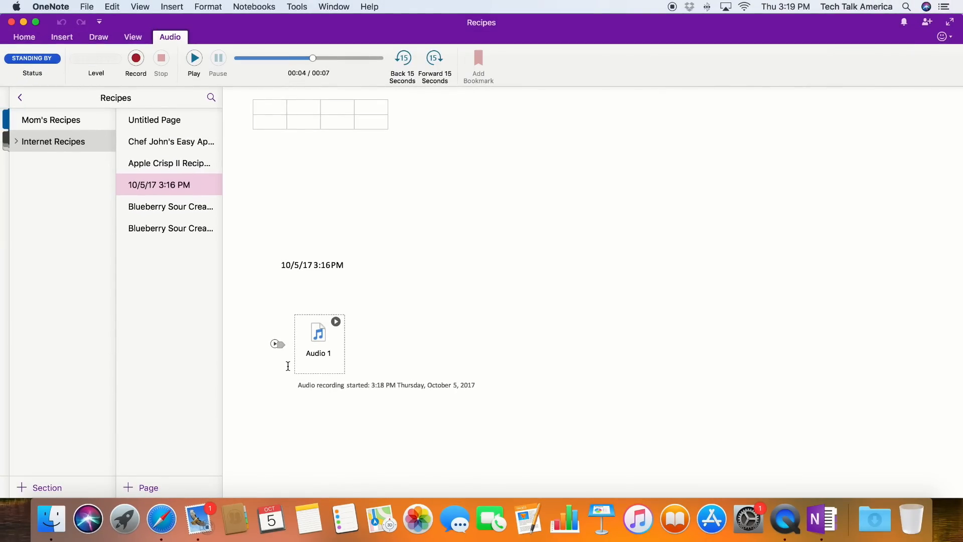
- Delete the audio recording together with its caption from the page
{"action": "left_click", "coordinate": [335, 310]}
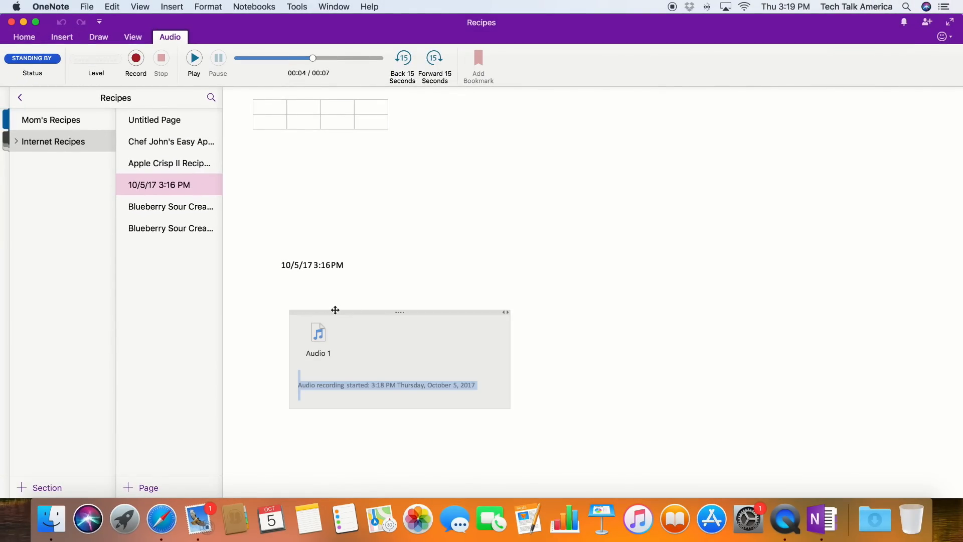
{"action": "key", "text": "BackSpace"}
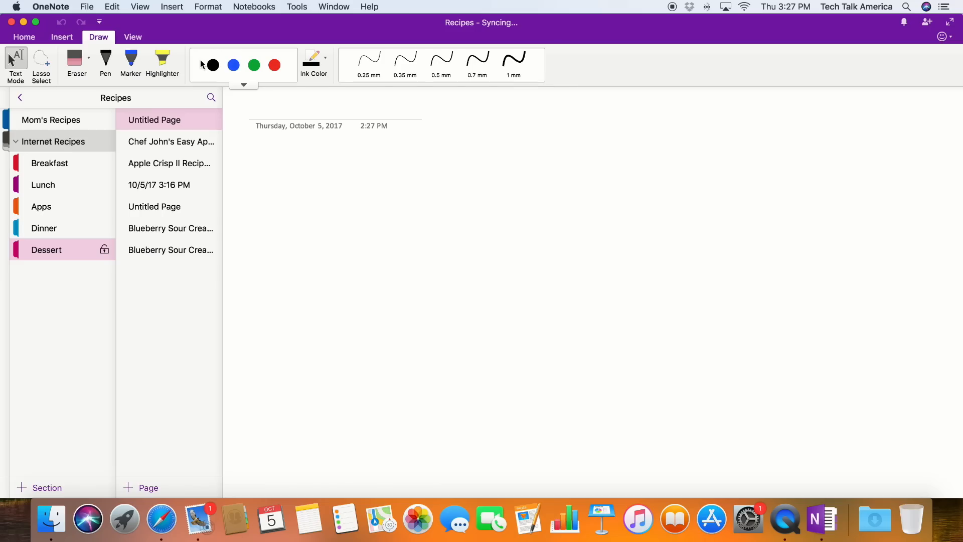
- Handwrite "Hi" on the blank Dessert page with the blue 1.5 mm marker
{"action": "left_click", "coordinate": [127, 65]}
{"action": "left_click_drag", "start_coordinate": [336, 193], "coordinate": [336, 289]}
{"action": "left_click_drag", "start_coordinate": [375, 207], "coordinate": [379, 277]}
{"action": "mouse_move", "coordinate": [337, 246]}
{"action": "left_mouse_down"}
{"action": "mouse_move", "coordinate": [415, 255]}
{"action": "mouse_move", "coordinate": [415, 287]}
{"action": "left_mouse_up"}
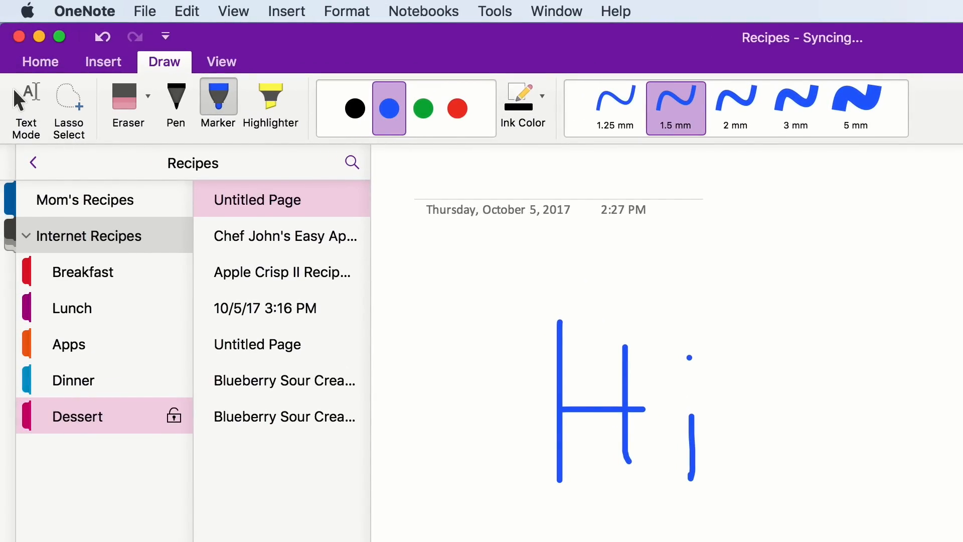
- Lasso the handwritten "Hi", move it horizontally toward the right of the page, and return to Text Mode
{"action": "left_click", "coordinate": [70, 110]}
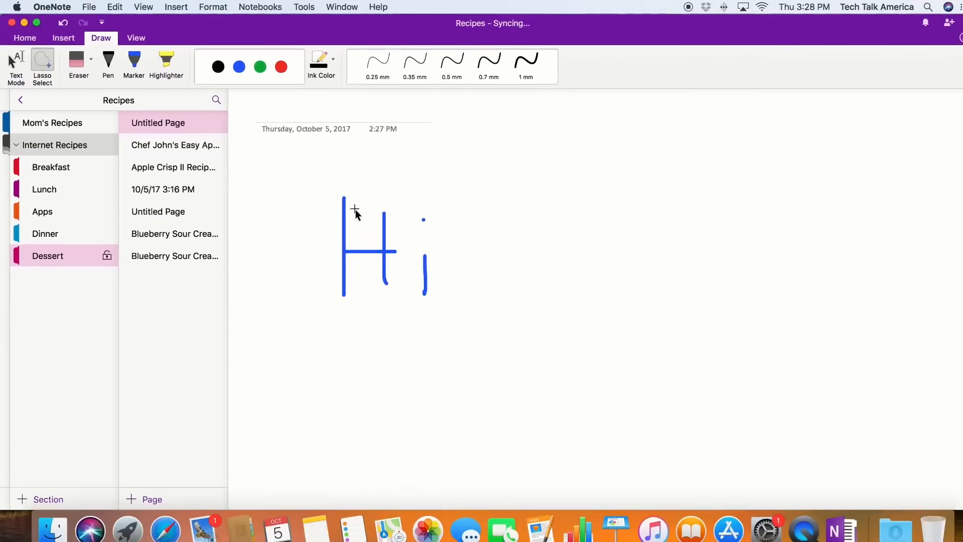
{"action": "mouse_move", "coordinate": [349, 179]}
{"action": "left_mouse_down"}
{"action": "mouse_move", "coordinate": [306, 188]}
{"action": "mouse_move", "coordinate": [322, 307]}
{"action": "mouse_move", "coordinate": [409, 316]}
{"action": "mouse_move", "coordinate": [469, 249]}
{"action": "mouse_move", "coordinate": [457, 209]}
{"action": "left_mouse_up"}
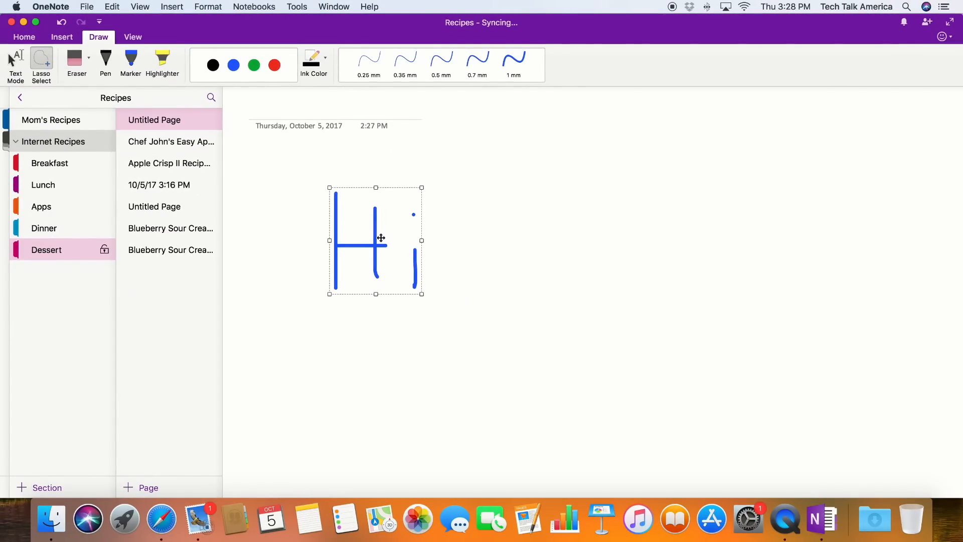
{"action": "left_click_drag", "start_coordinate": [384, 240], "coordinate": [685, 243]}
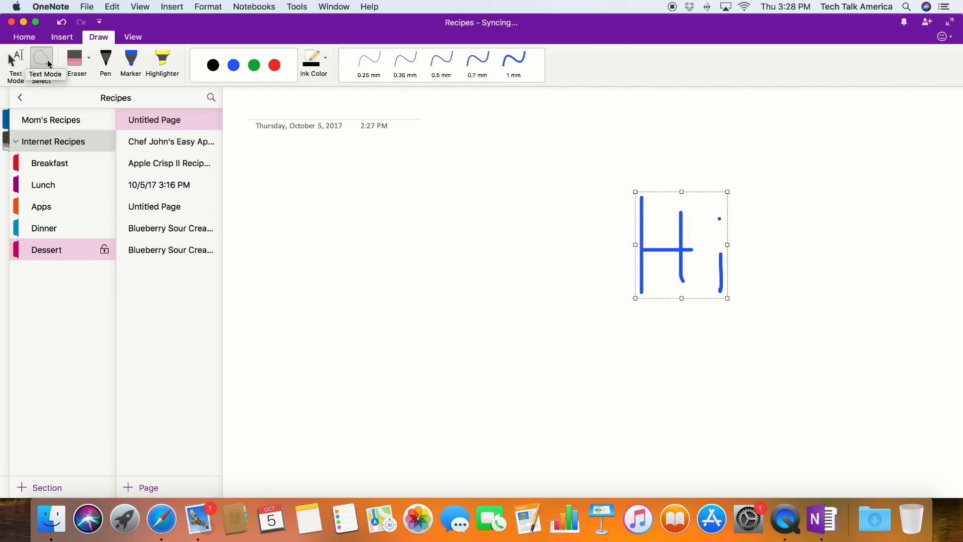
{"action": "left_click", "coordinate": [134, 63]}
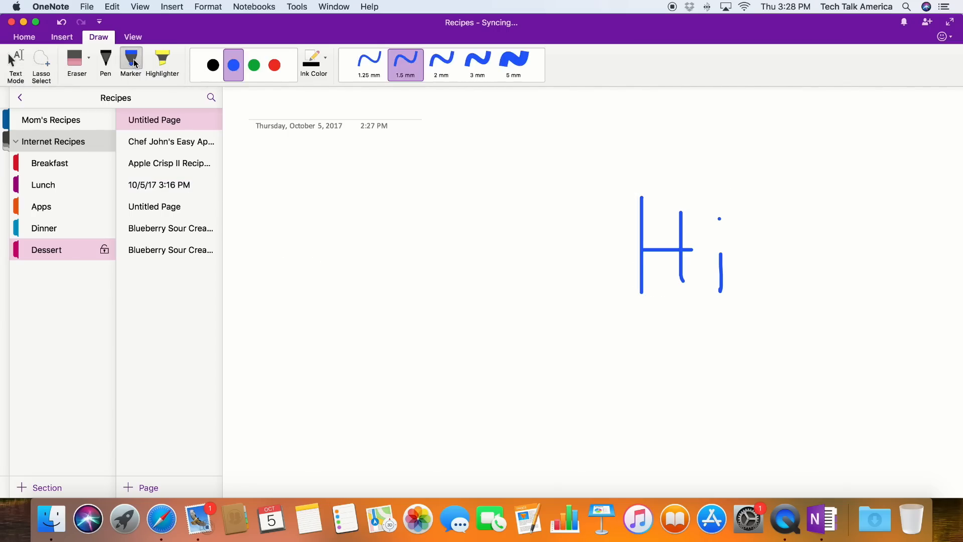
{"action": "left_click", "coordinate": [13, 61]}
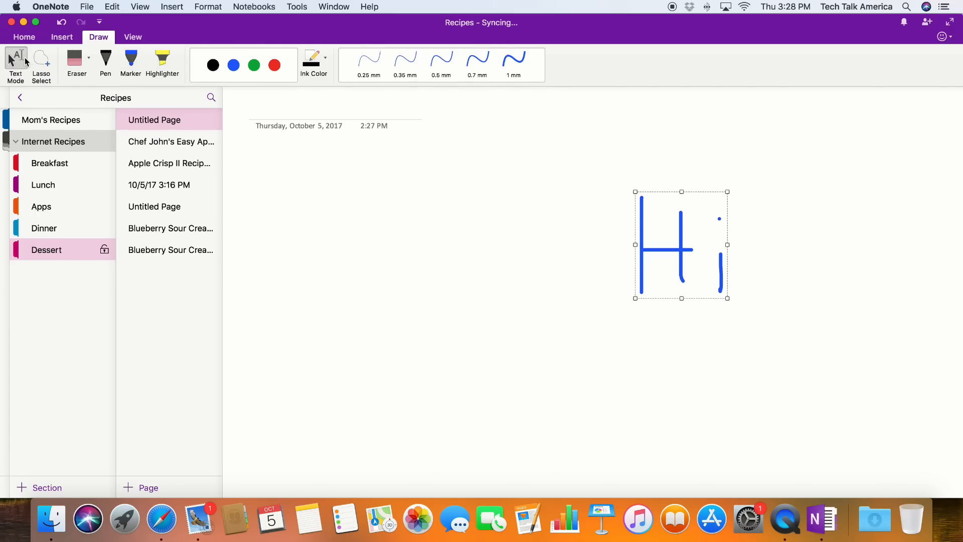
- Examine the available paper colors and close them without changing the page color
{"action": "left_click", "coordinate": [136, 37]}
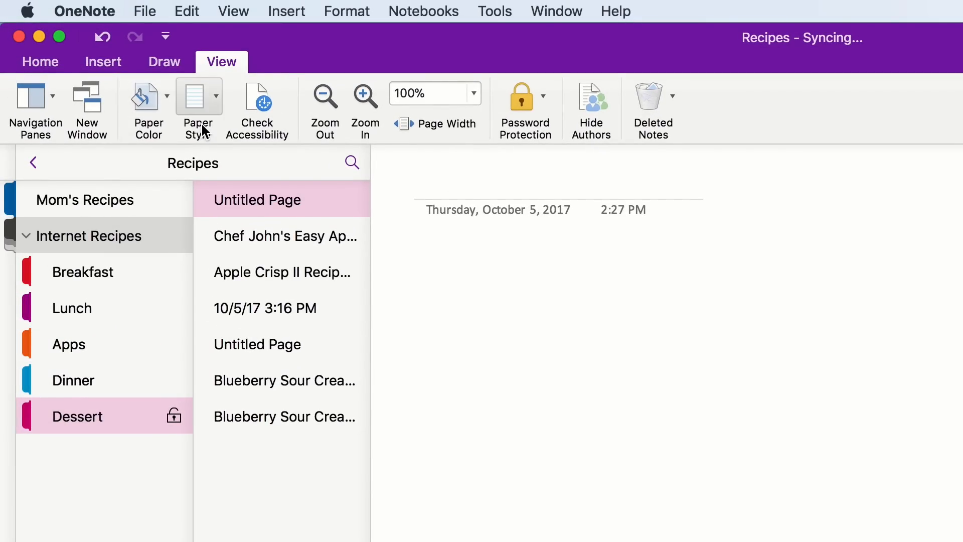
{"action": "left_click", "coordinate": [161, 102]}
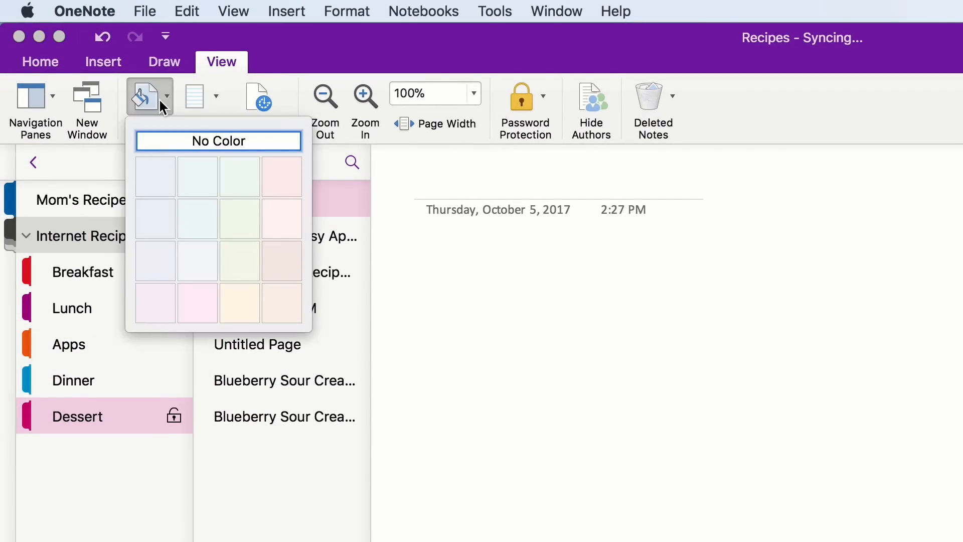
{"action": "left_click", "coordinate": [159, 102]}
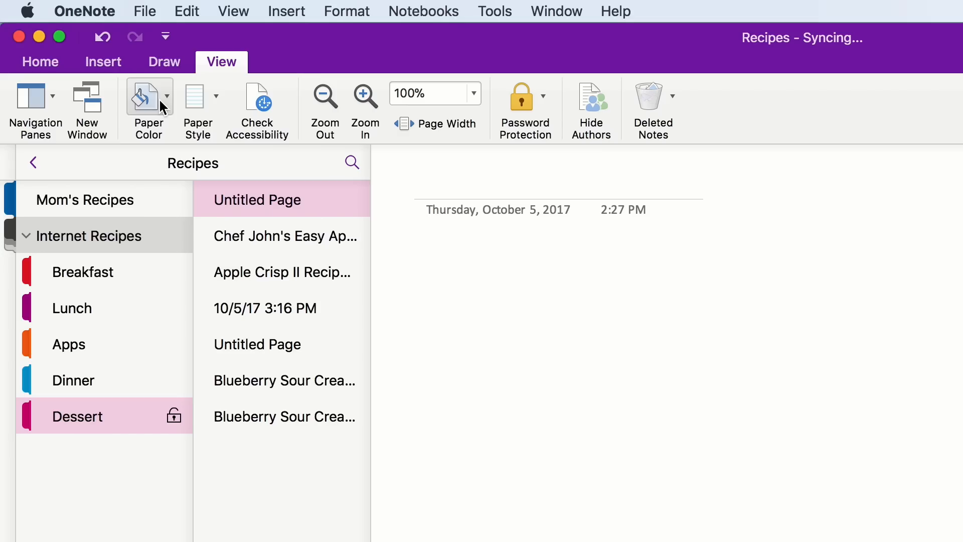
- Try the narrowest rule lines as the page's paper style, then restore plain paper
{"action": "left_click", "coordinate": [203, 104]}
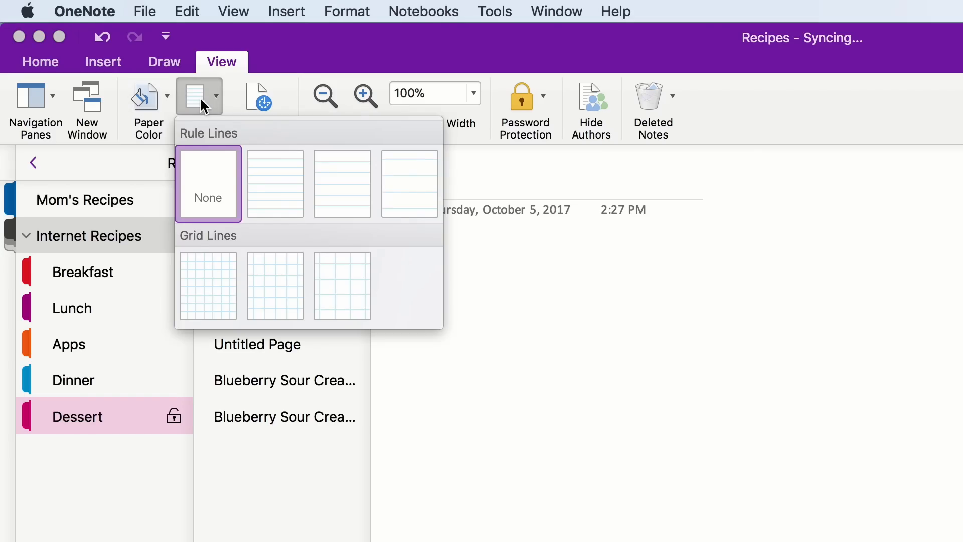
{"action": "left_click", "coordinate": [259, 179]}
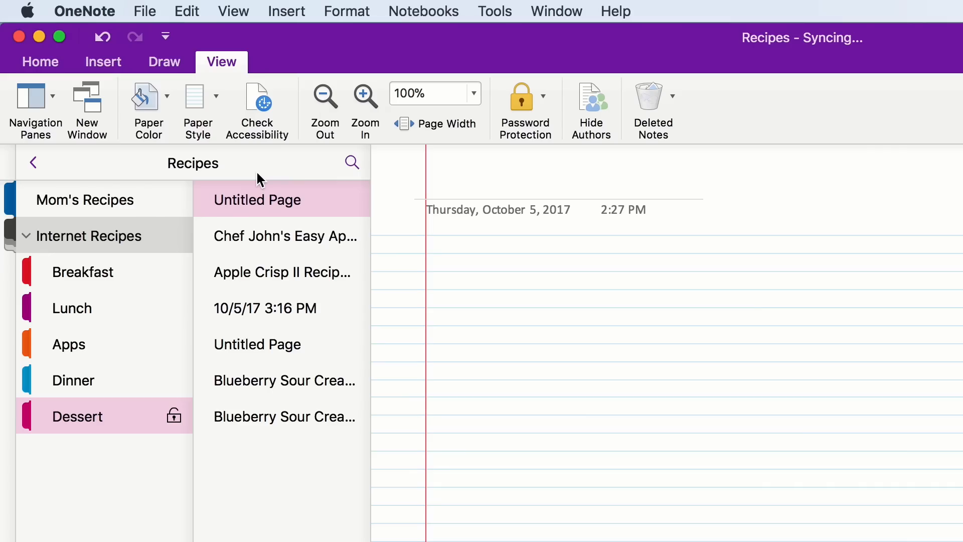
{"action": "left_click", "coordinate": [209, 97]}
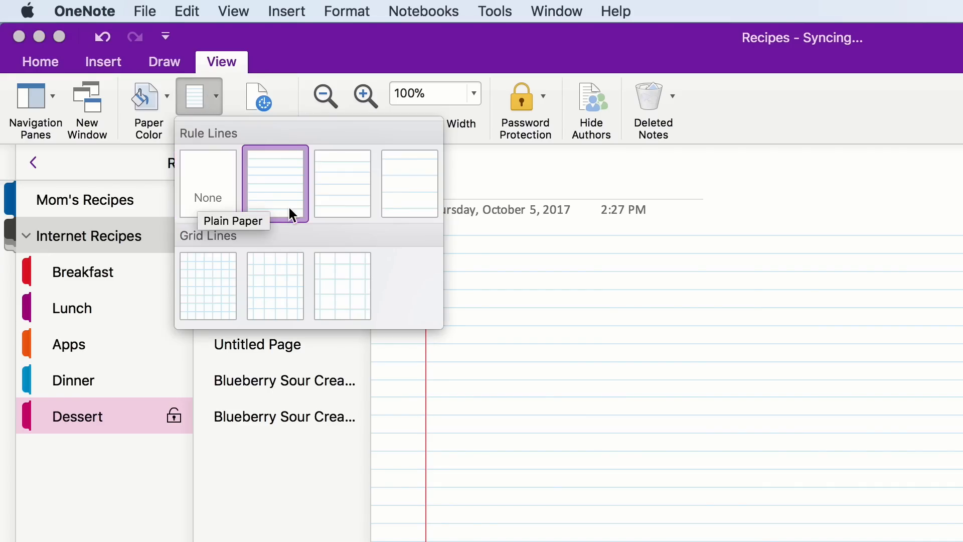
{"action": "left_click", "coordinate": [217, 193]}
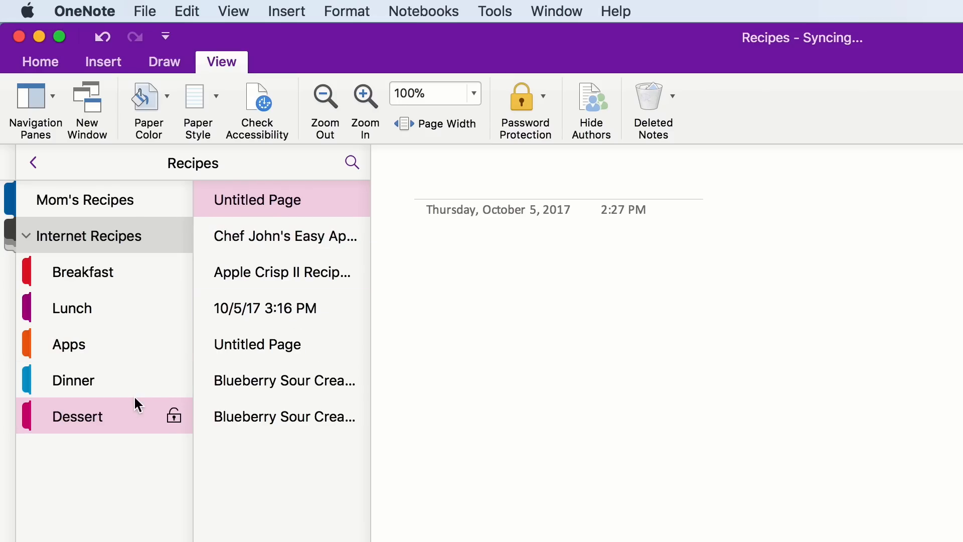
- Protect the Dinner section with a password, entering and verifying the section password, and reopen the protection options
{"action": "left_click", "coordinate": [86, 381]}
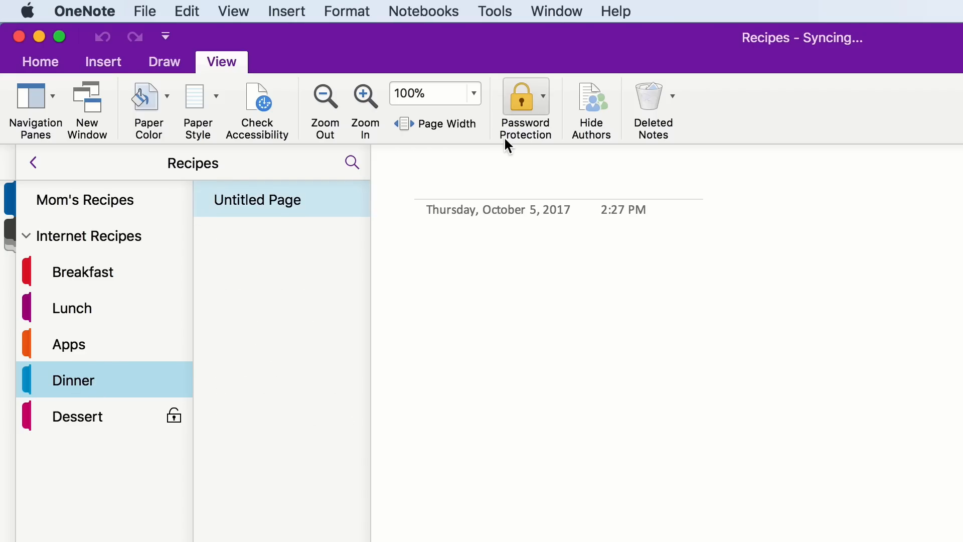
{"action": "left_click", "coordinate": [546, 103]}
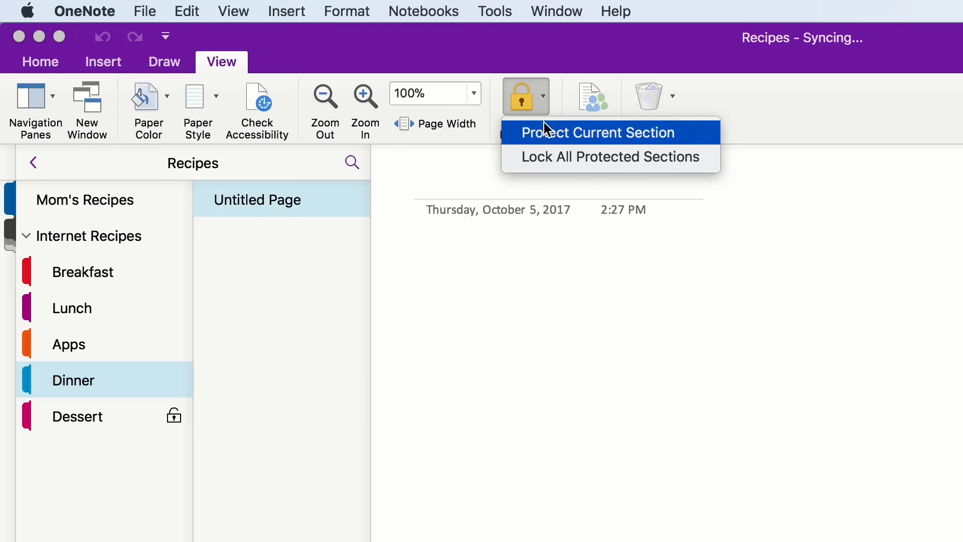
{"action": "left_click", "coordinate": [641, 141]}
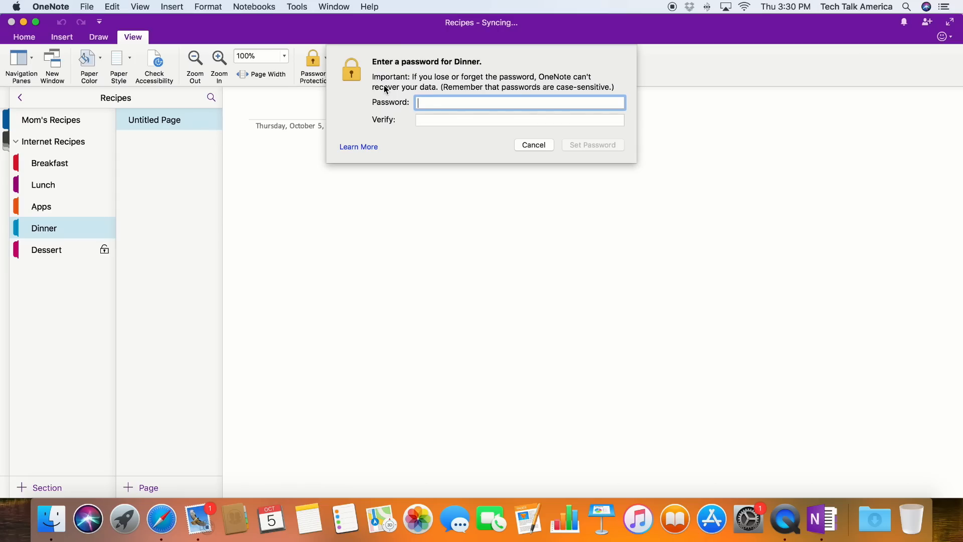
{"action": "type", "text": "********"}
{"action": "key", "text": "Tab"}
{"action": "type", "text": "******"}
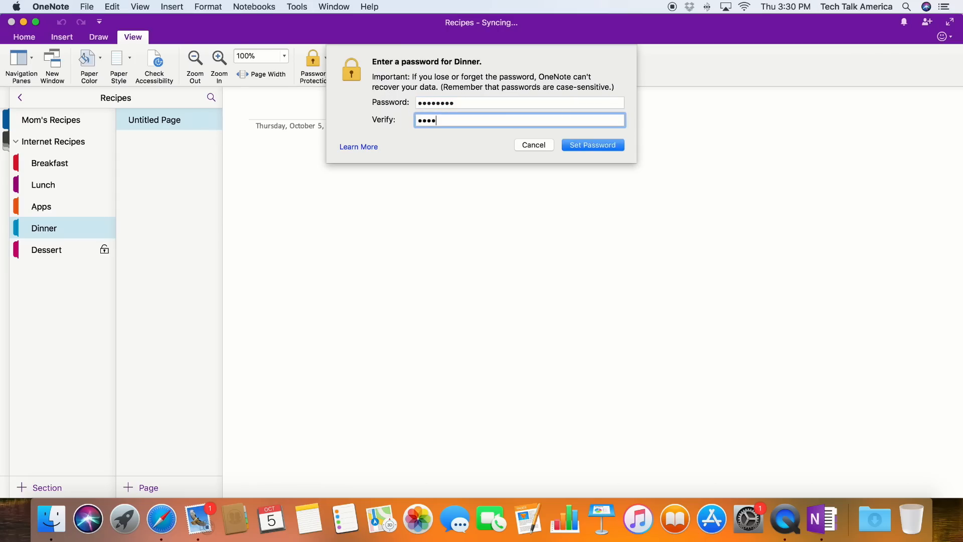
{"action": "type", "text": "**"}
{"action": "key", "text": "Return"}
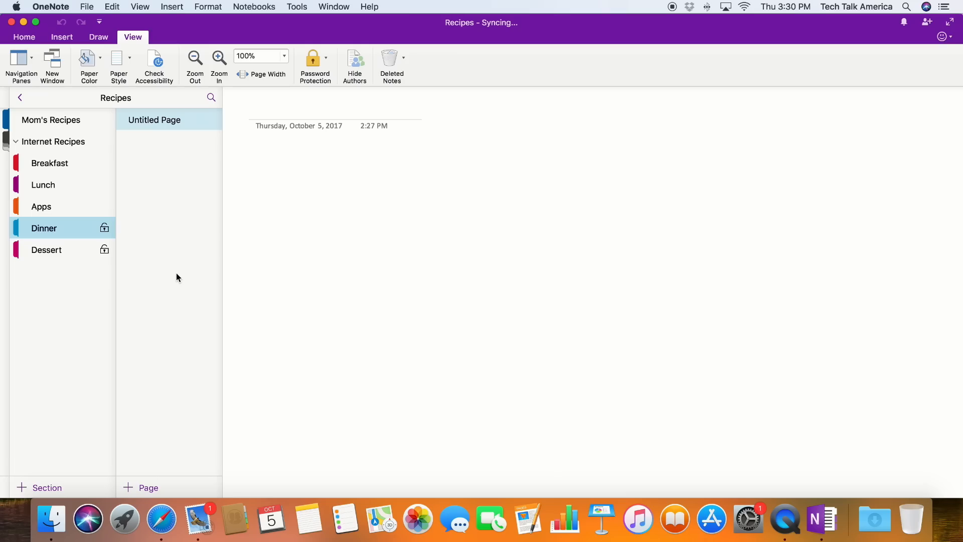
{"action": "left_click", "coordinate": [327, 66]}
- Open the form for inviting people to the notebook, cancel it, and examine the other sharing options
{"action": "left_click", "coordinate": [93, 6]}
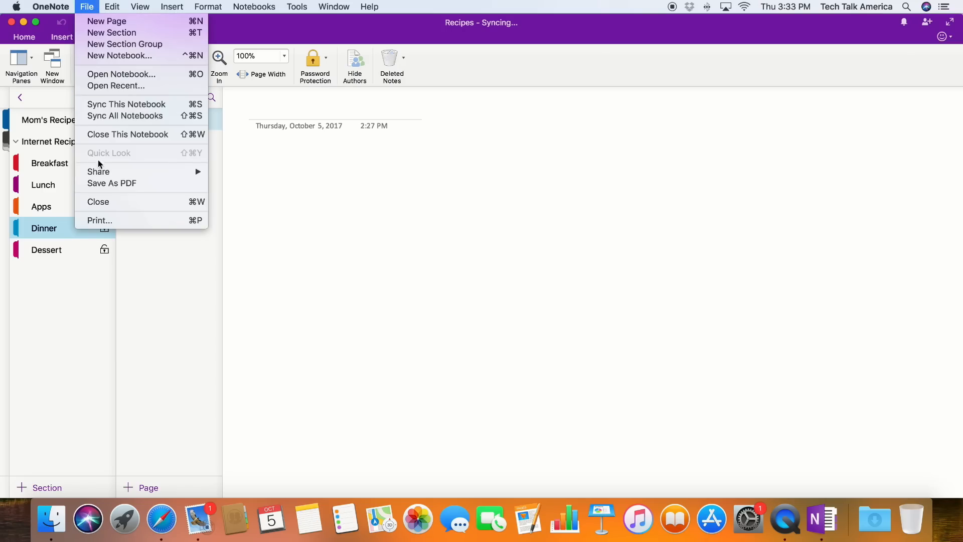
{"action": "mouse_move", "coordinate": [99, 176]}
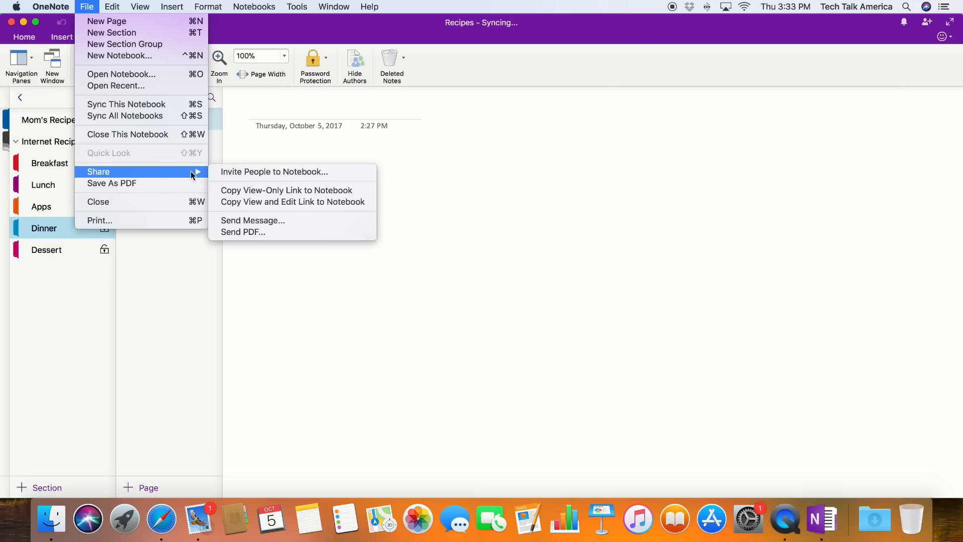
{"action": "left_click", "coordinate": [345, 180]}
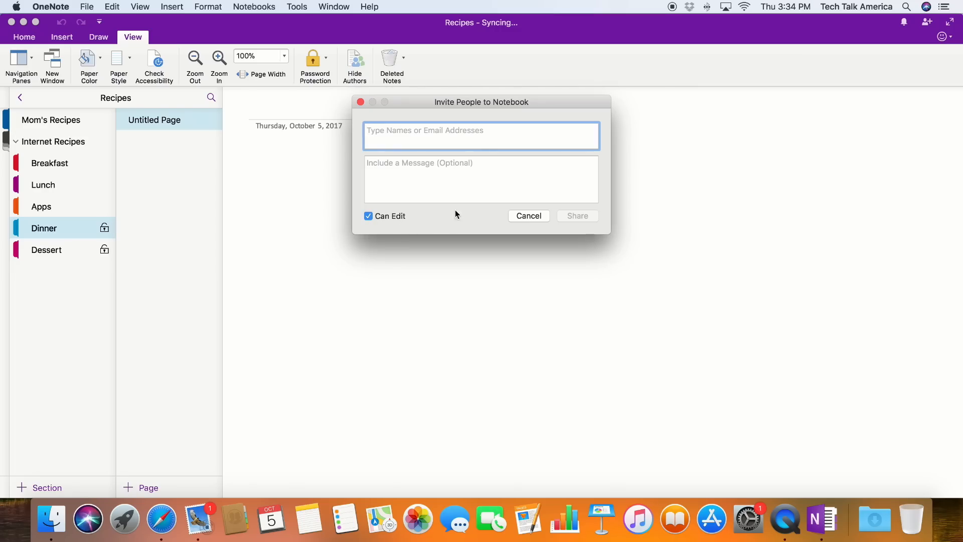
{"action": "left_click", "coordinate": [530, 217]}
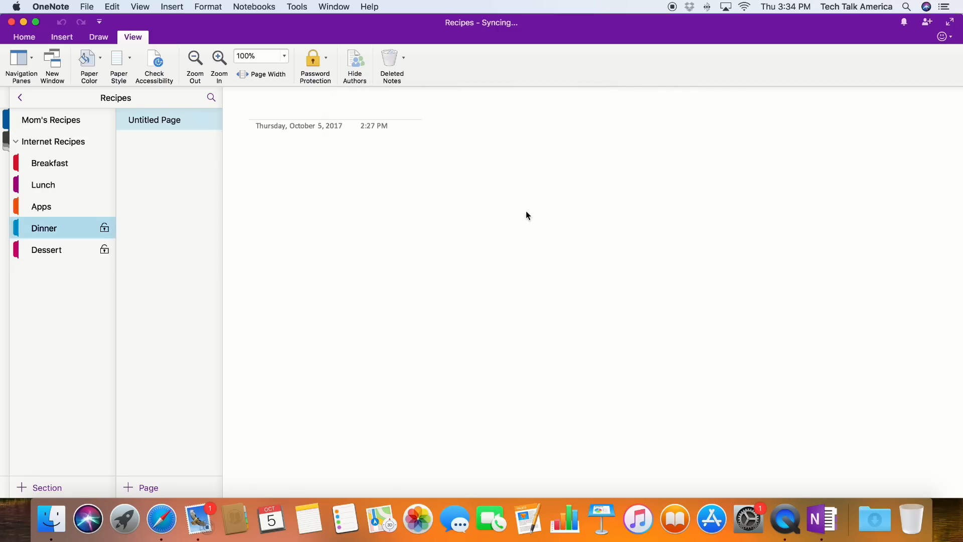
{"action": "left_click", "coordinate": [87, 7]}
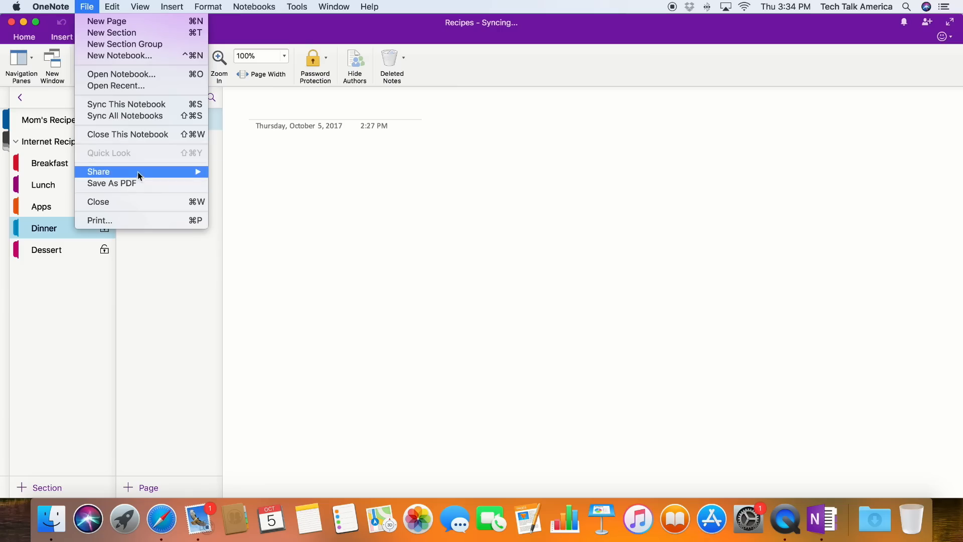
{"action": "mouse_move", "coordinate": [137, 171]}
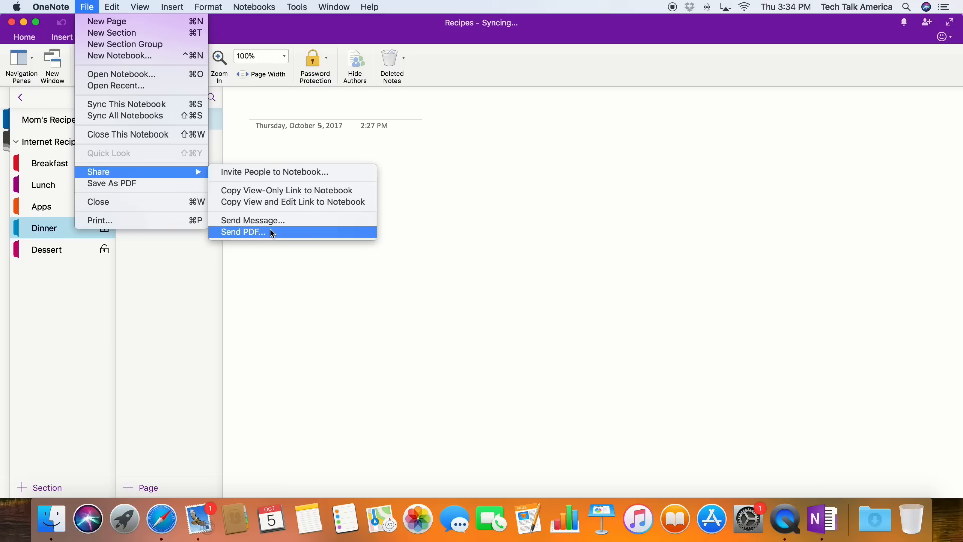
- Examine the notebook's sharing options for inviting people, copying a link and sending the page, and close them without sharing
{"action": "left_click", "coordinate": [275, 172]}
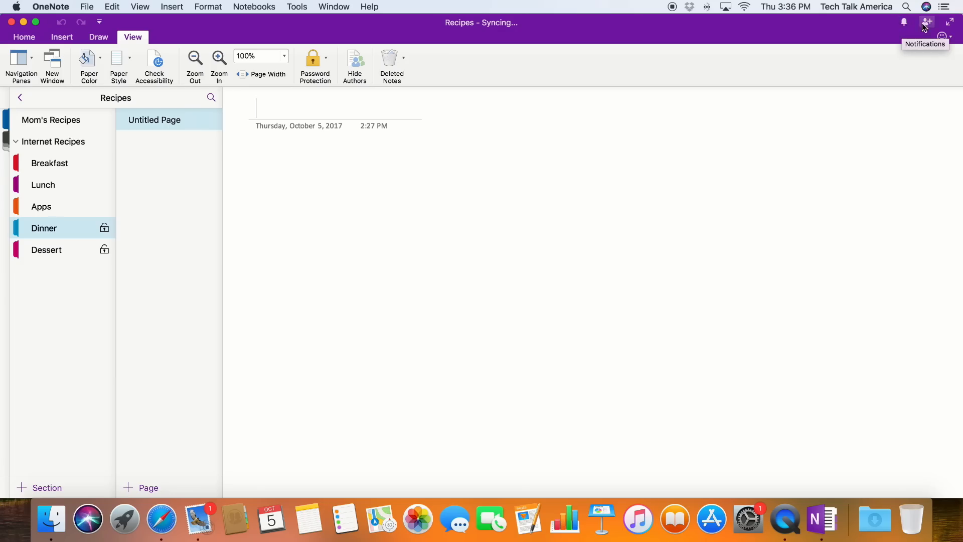
{"action": "left_click", "coordinate": [928, 22]}
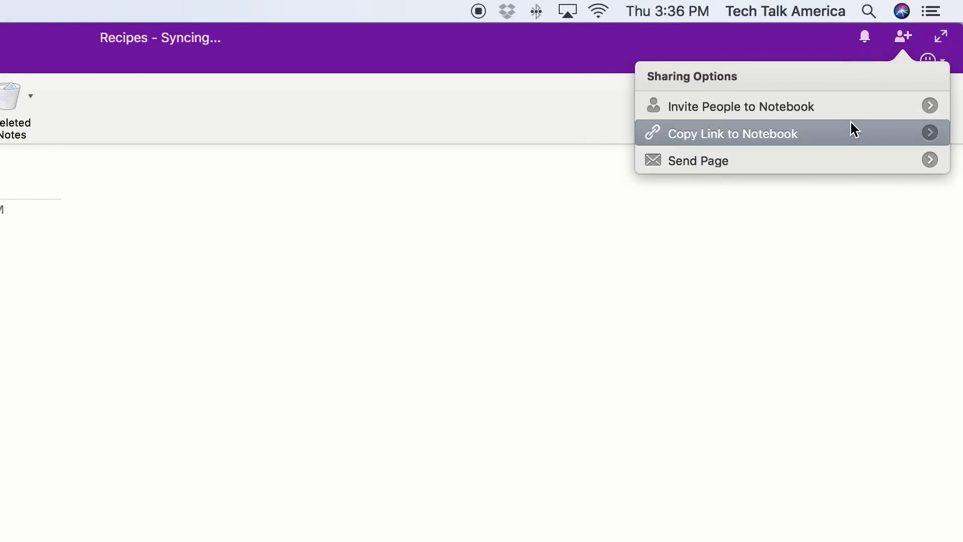
{"action": "left_click", "coordinate": [856, 51]}
{"action": "left_click", "coordinate": [872, 41]}
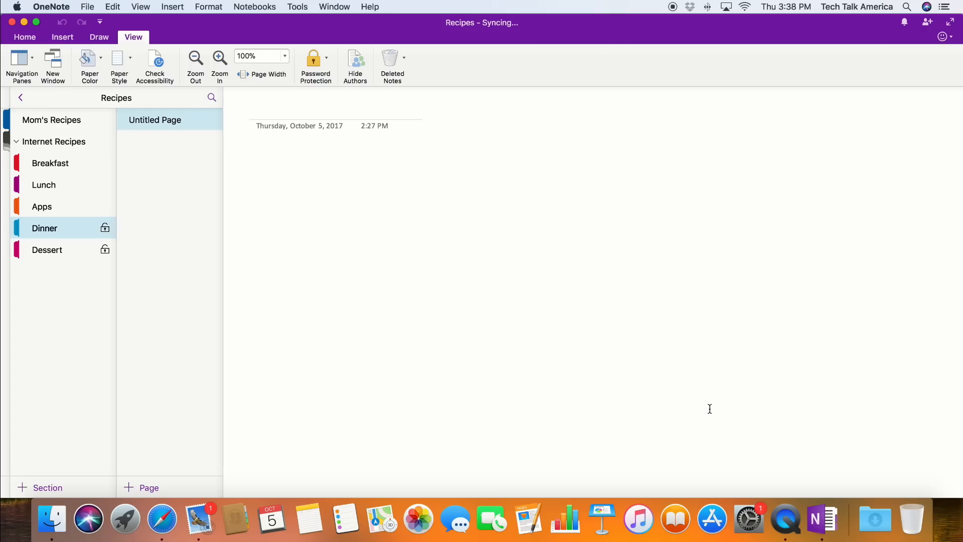
- Switch to System Preferences, turn on Dictation in the Keyboard settings, and close the preferences
{"action": "left_click", "coordinate": [751, 527]}
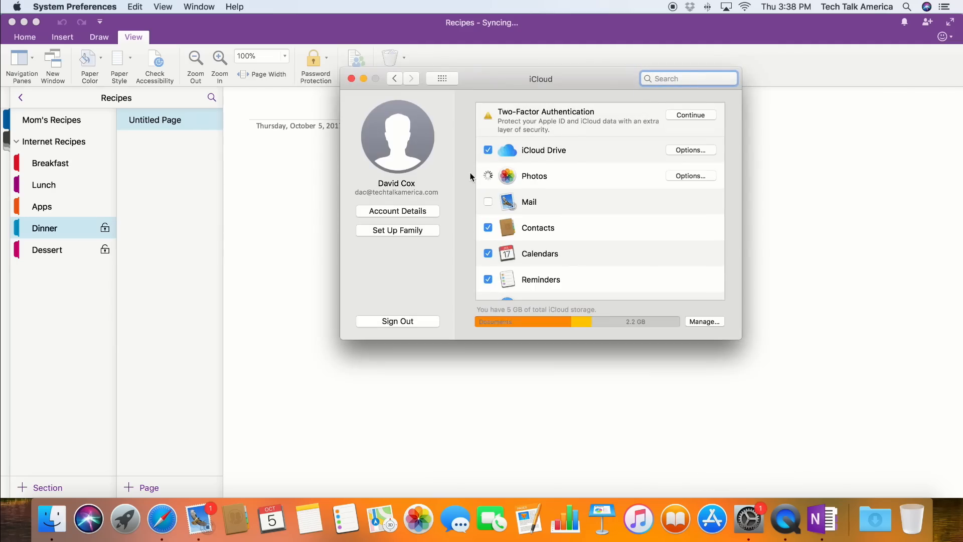
{"action": "left_click", "coordinate": [443, 79]}
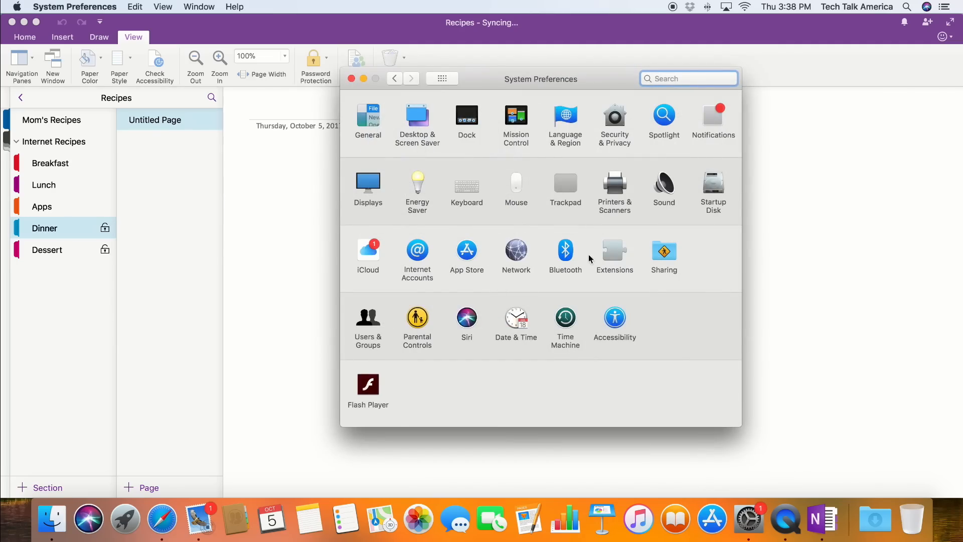
{"action": "left_click", "coordinate": [467, 188]}
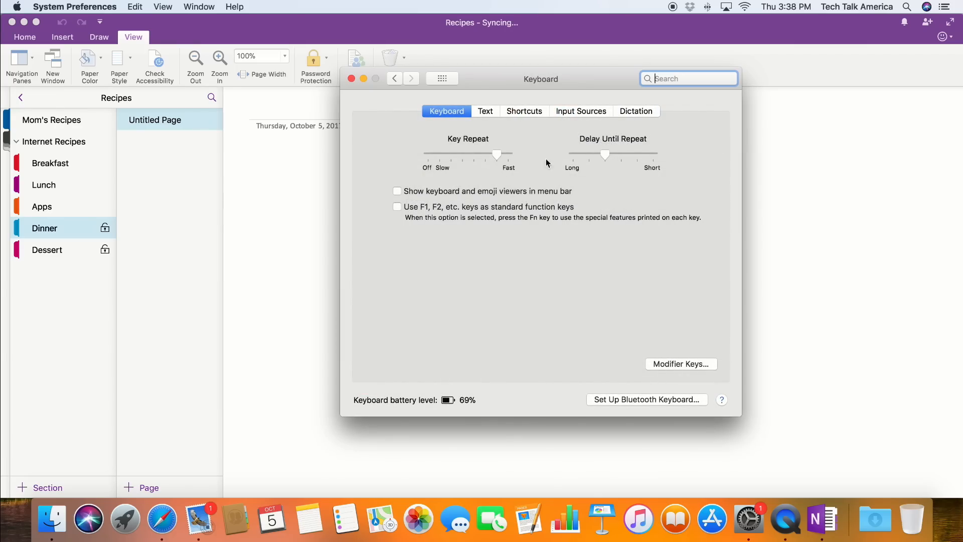
{"action": "left_click", "coordinate": [639, 113]}
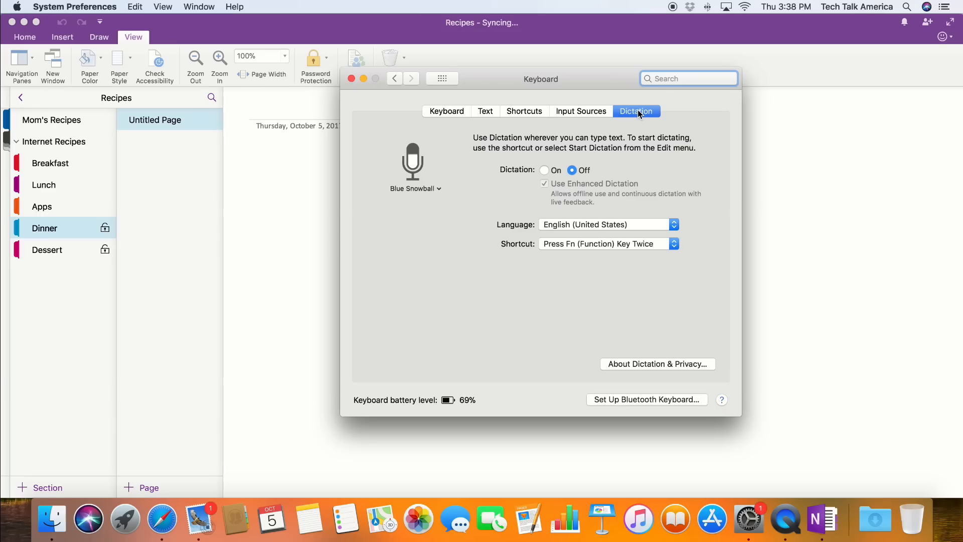
{"action": "left_click", "coordinate": [545, 171]}
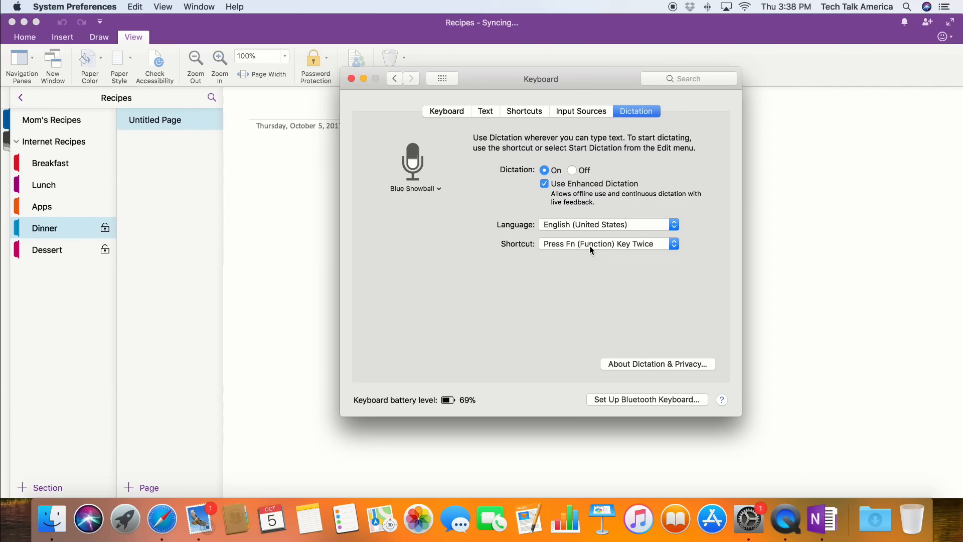
{"action": "left_click", "coordinate": [352, 78]}
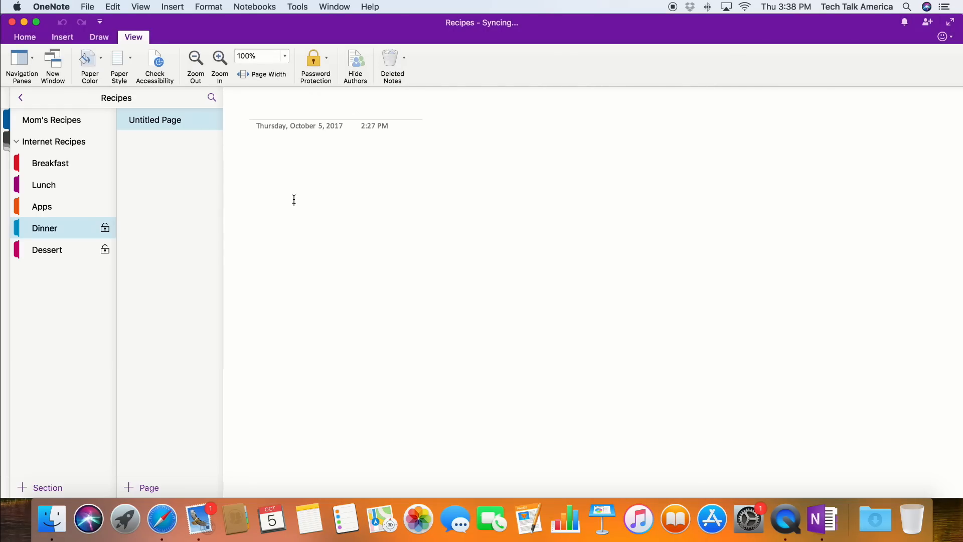
- Try dictating two lines starting with "I can just talk" into a note on the Dinner page in OneNote, and delete the note
{"action": "key", "text": "fn"}
{"action": "key", "text": "fn"}
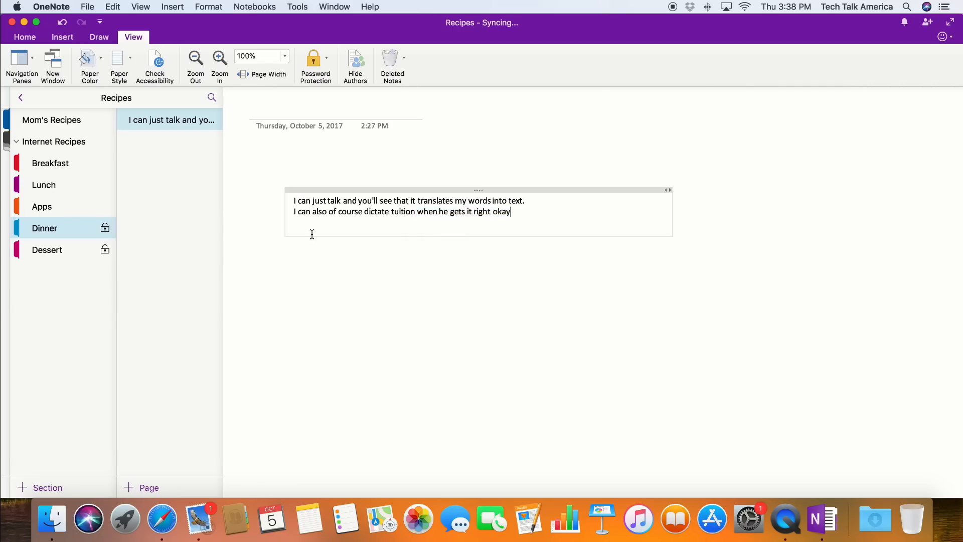
{"action": "left_click", "coordinate": [406, 192]}
{"action": "key", "text": "BackSpace"}
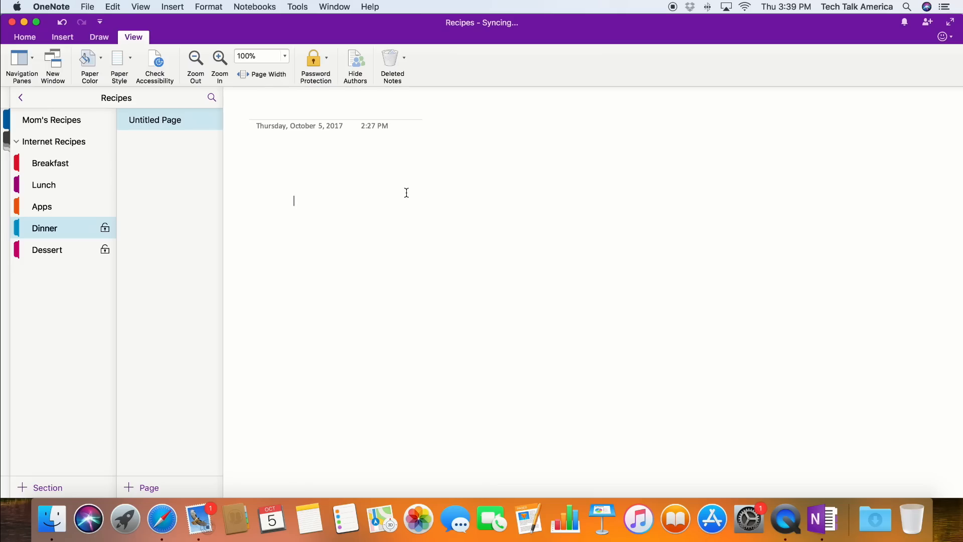
{"action": "left_click", "coordinate": [206, 4]}
{"action": "left_click", "coordinate": [255, 4]}
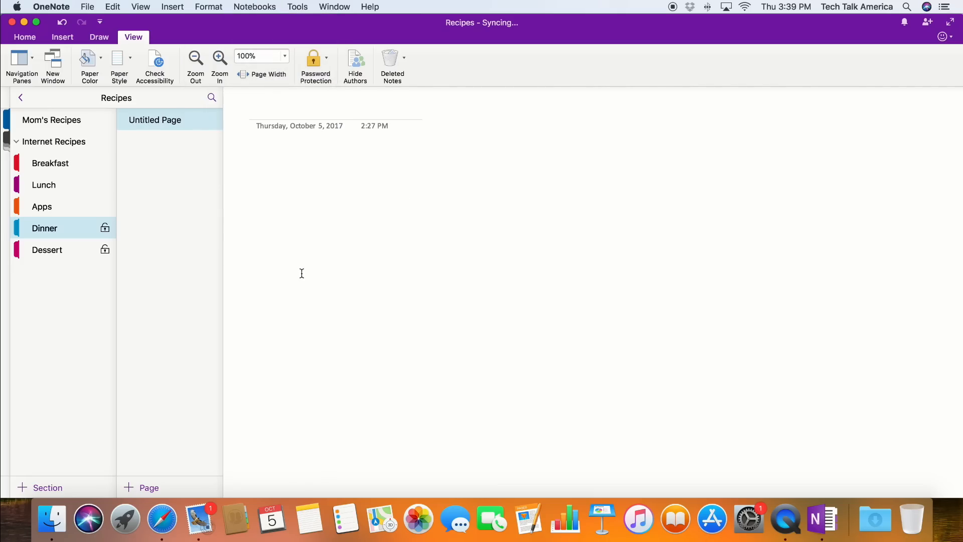